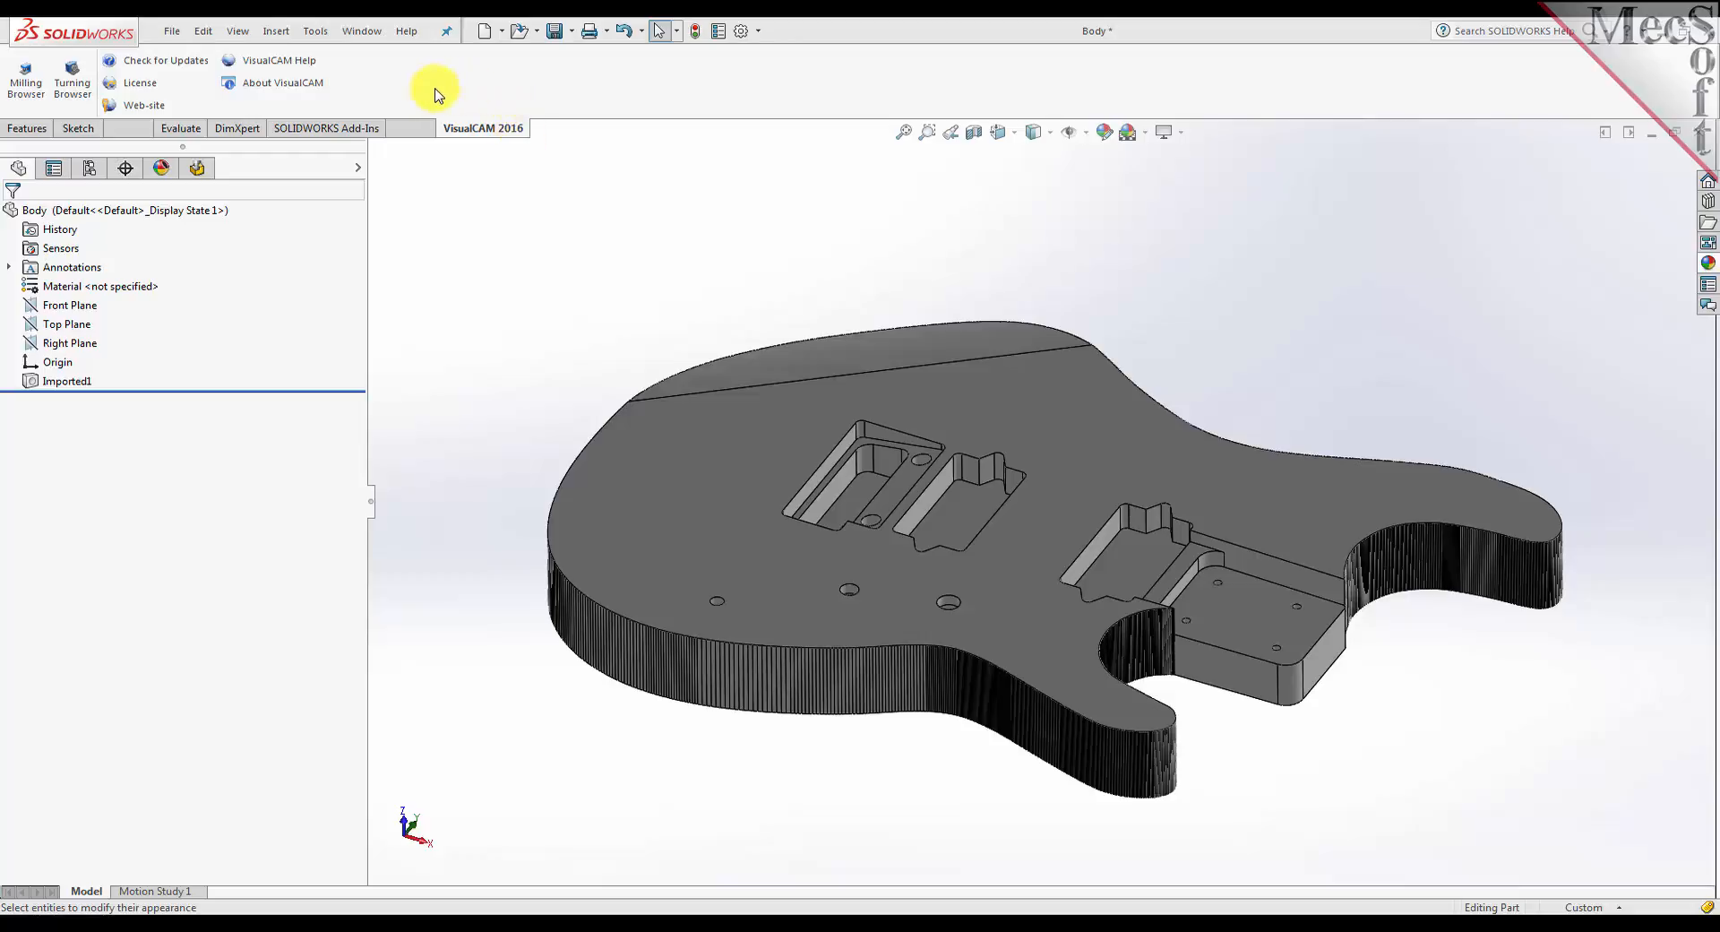
# Open the VisualCAM 2016 learning resources and move their dialog clear of the guitar body model
pyautogui.click(314, 32)
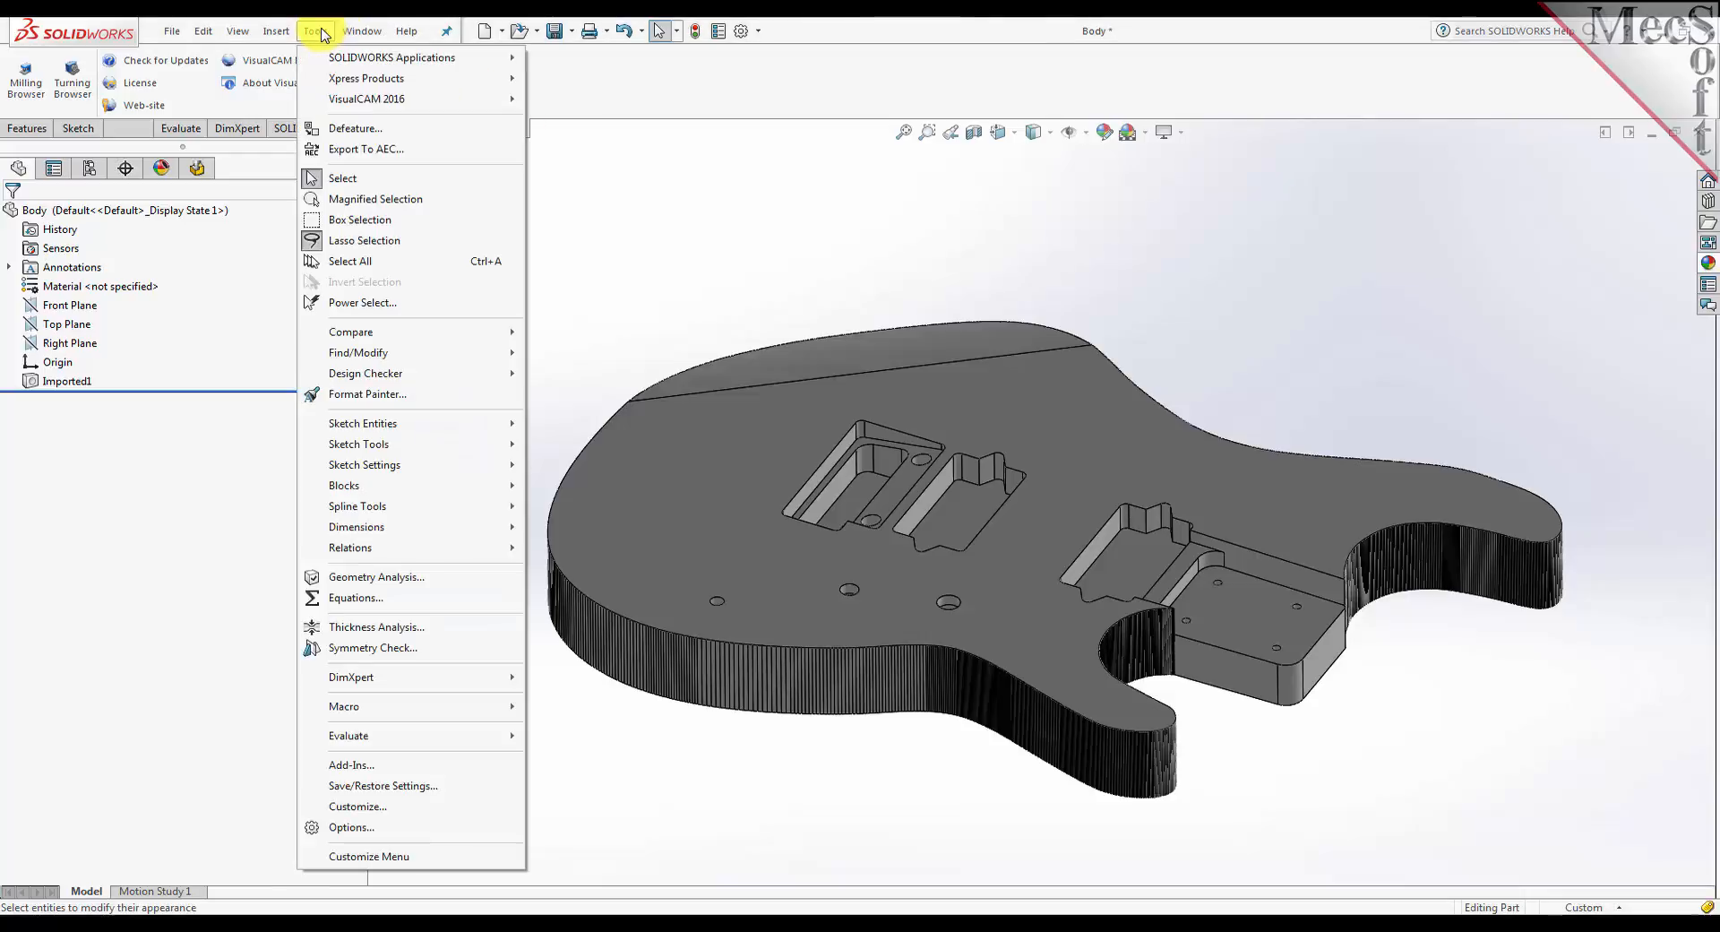
pyautogui.moveTo(414, 101)
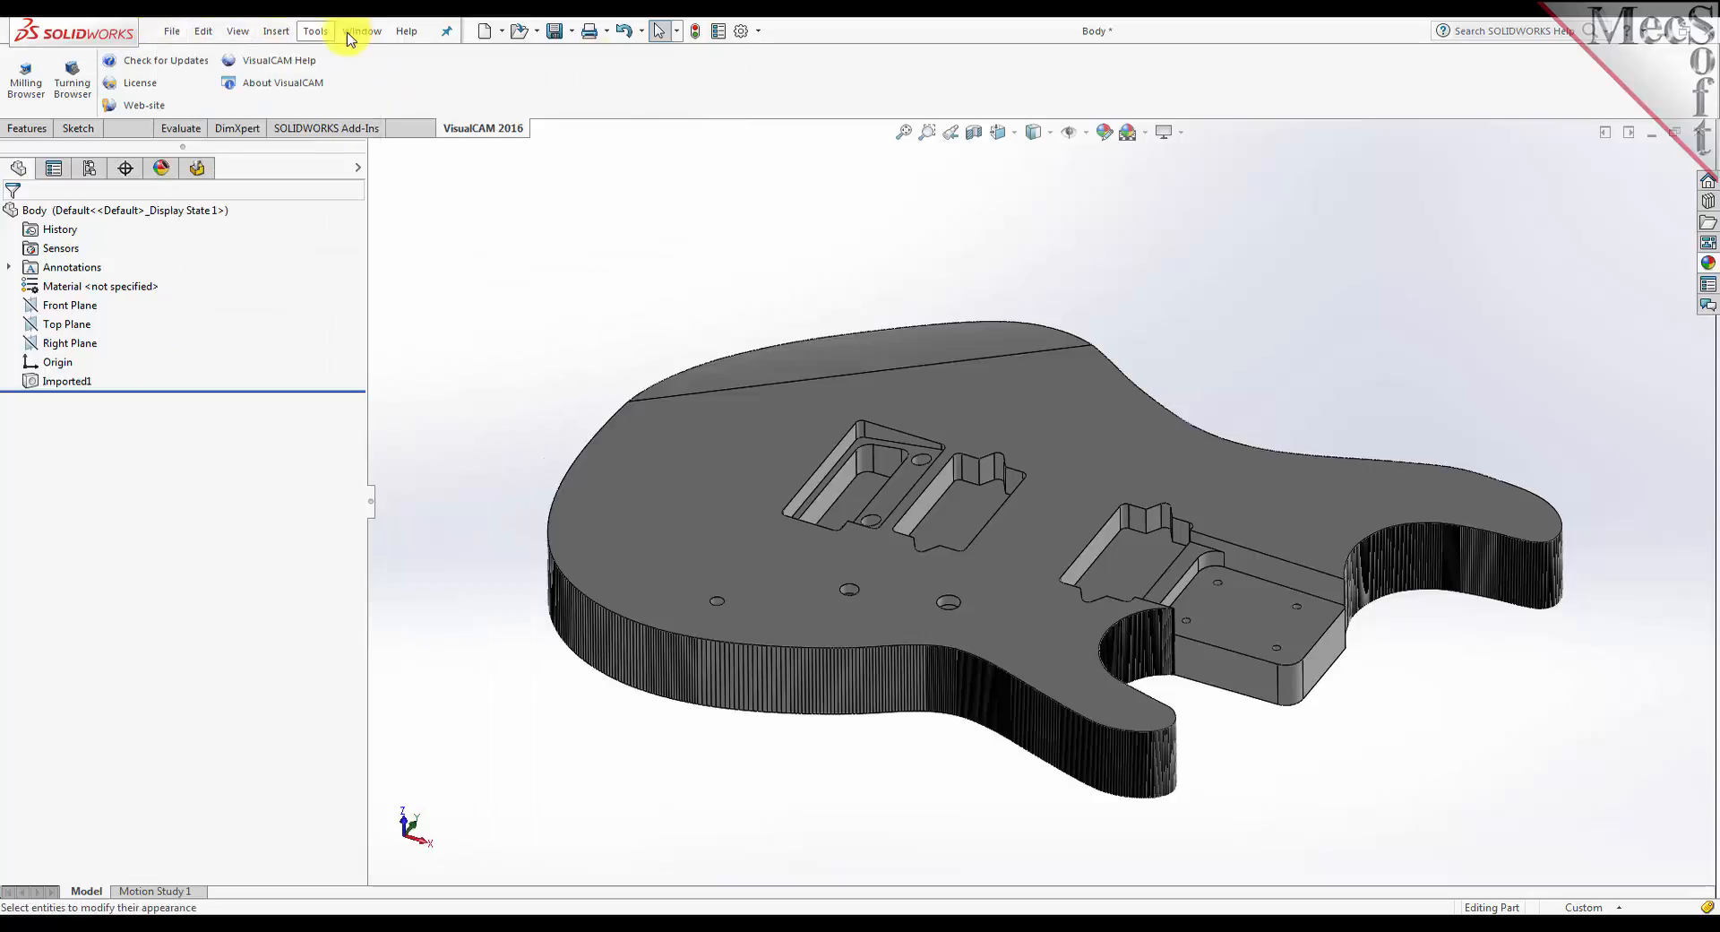
pyautogui.moveTo(326, 33)
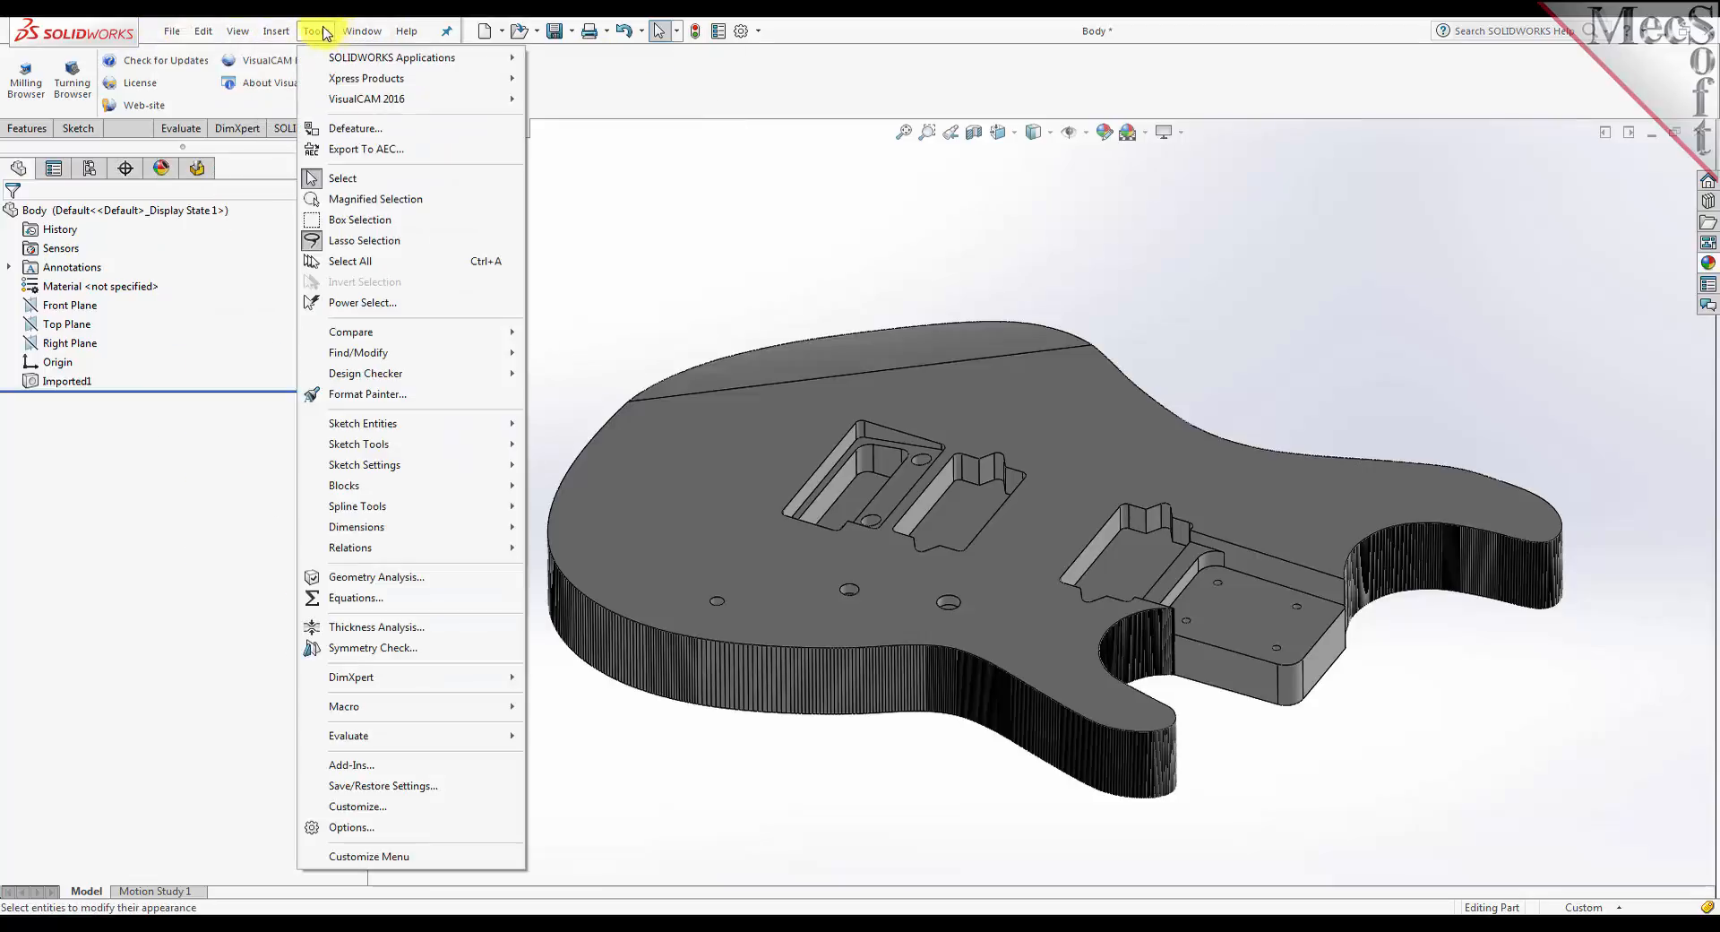
pyautogui.moveTo(345, 100)
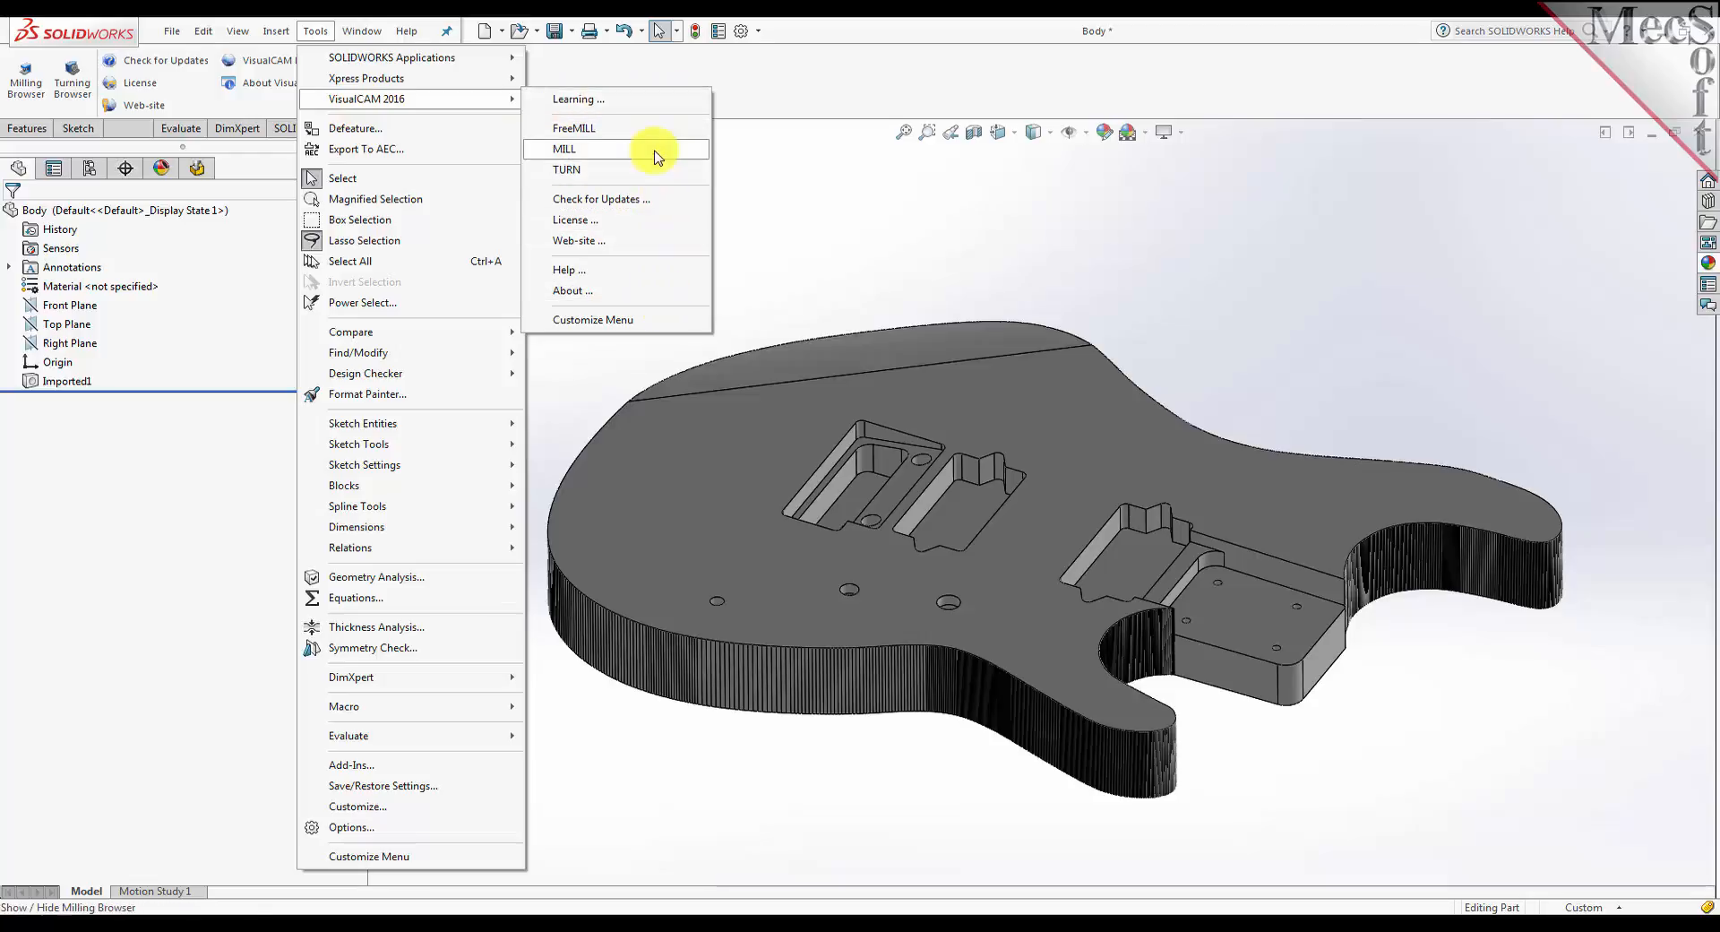
pyautogui.click(653, 106)
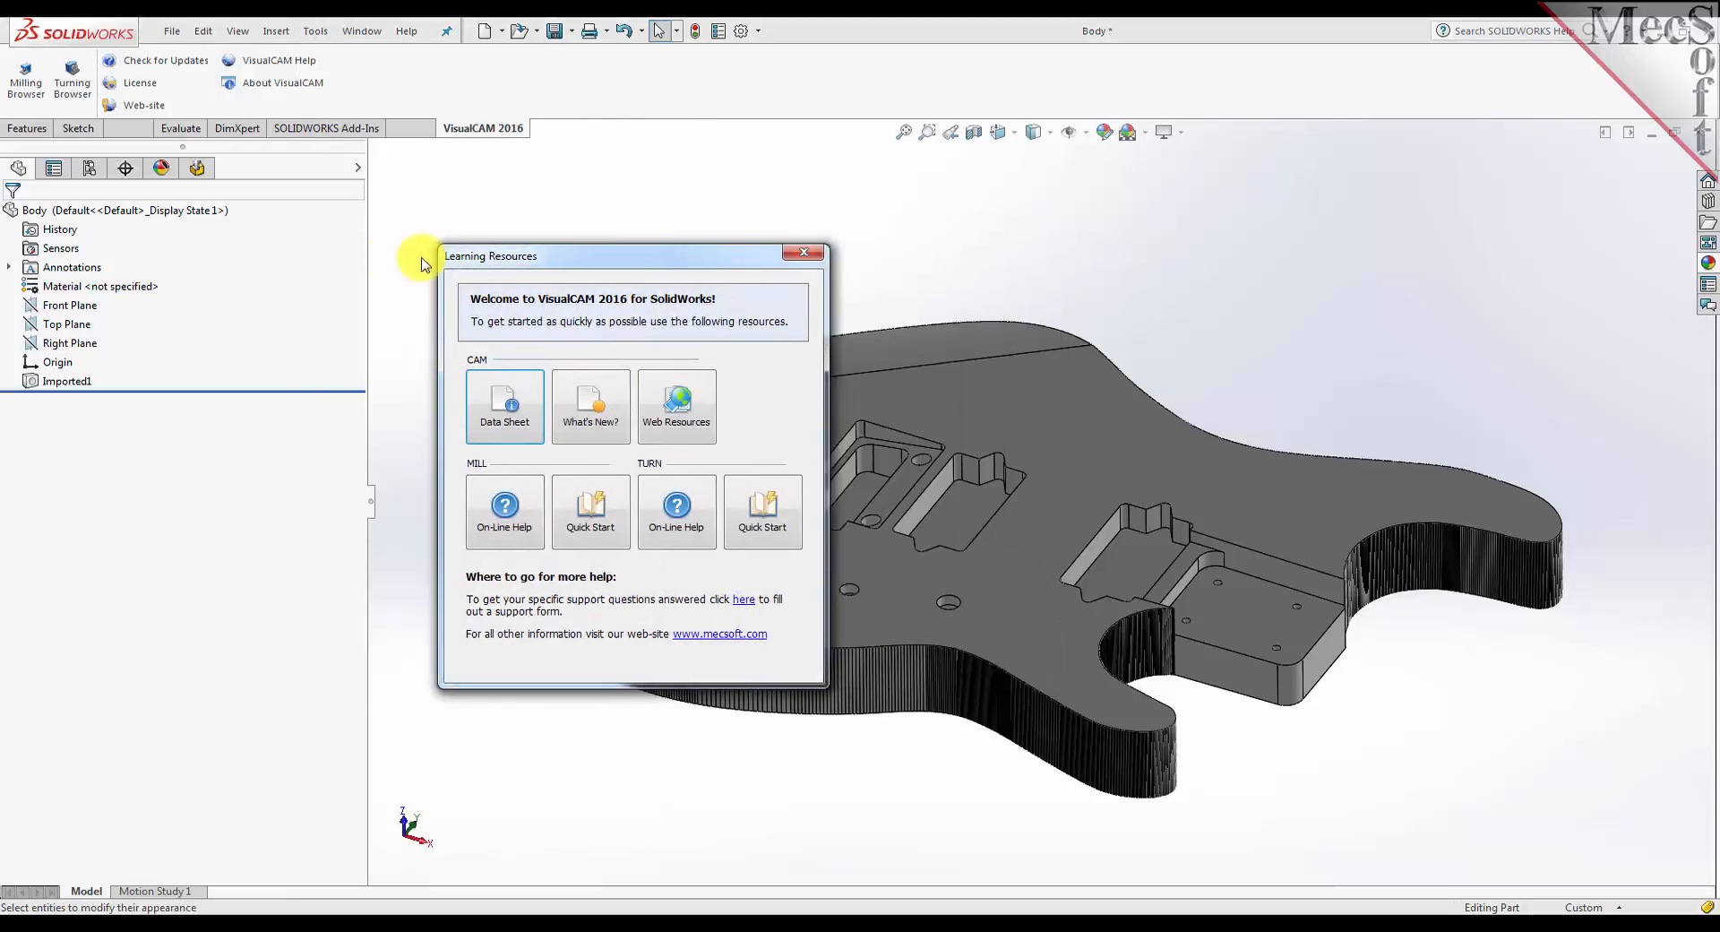
pyautogui.moveTo(492, 260); pyautogui.dragTo(158, 295)
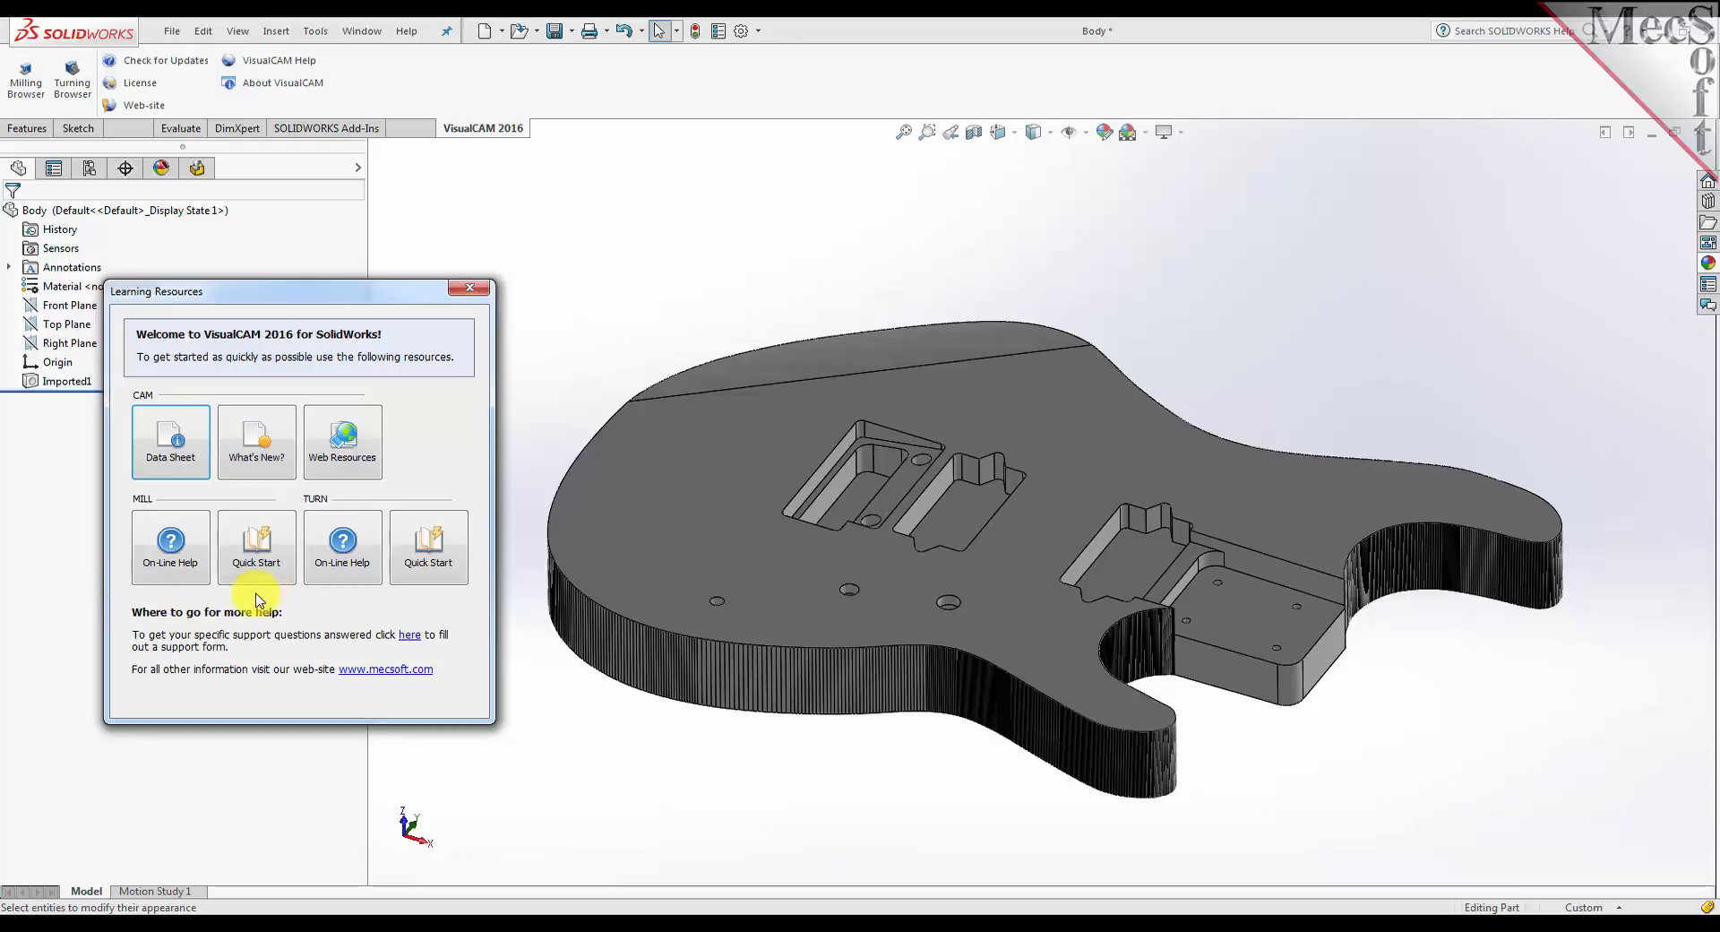
# View the MILL Quick Start guide with a wider page area, and close it along with the learning resources
pyautogui.click(258, 549)
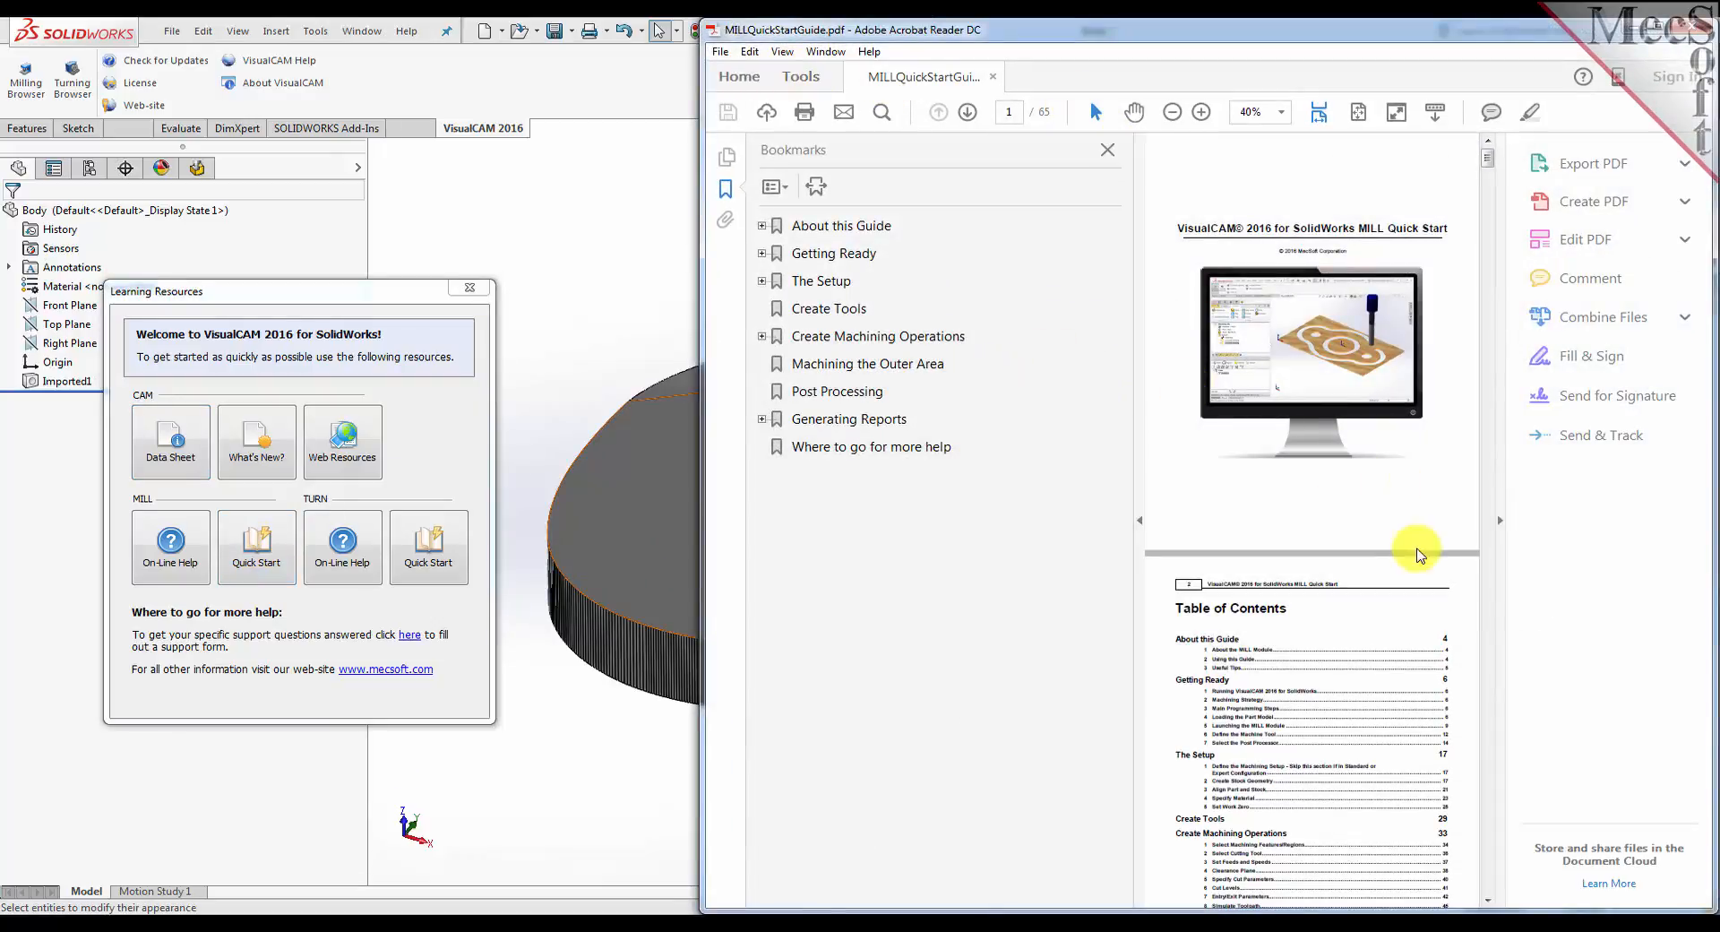
pyautogui.click(1504, 525)
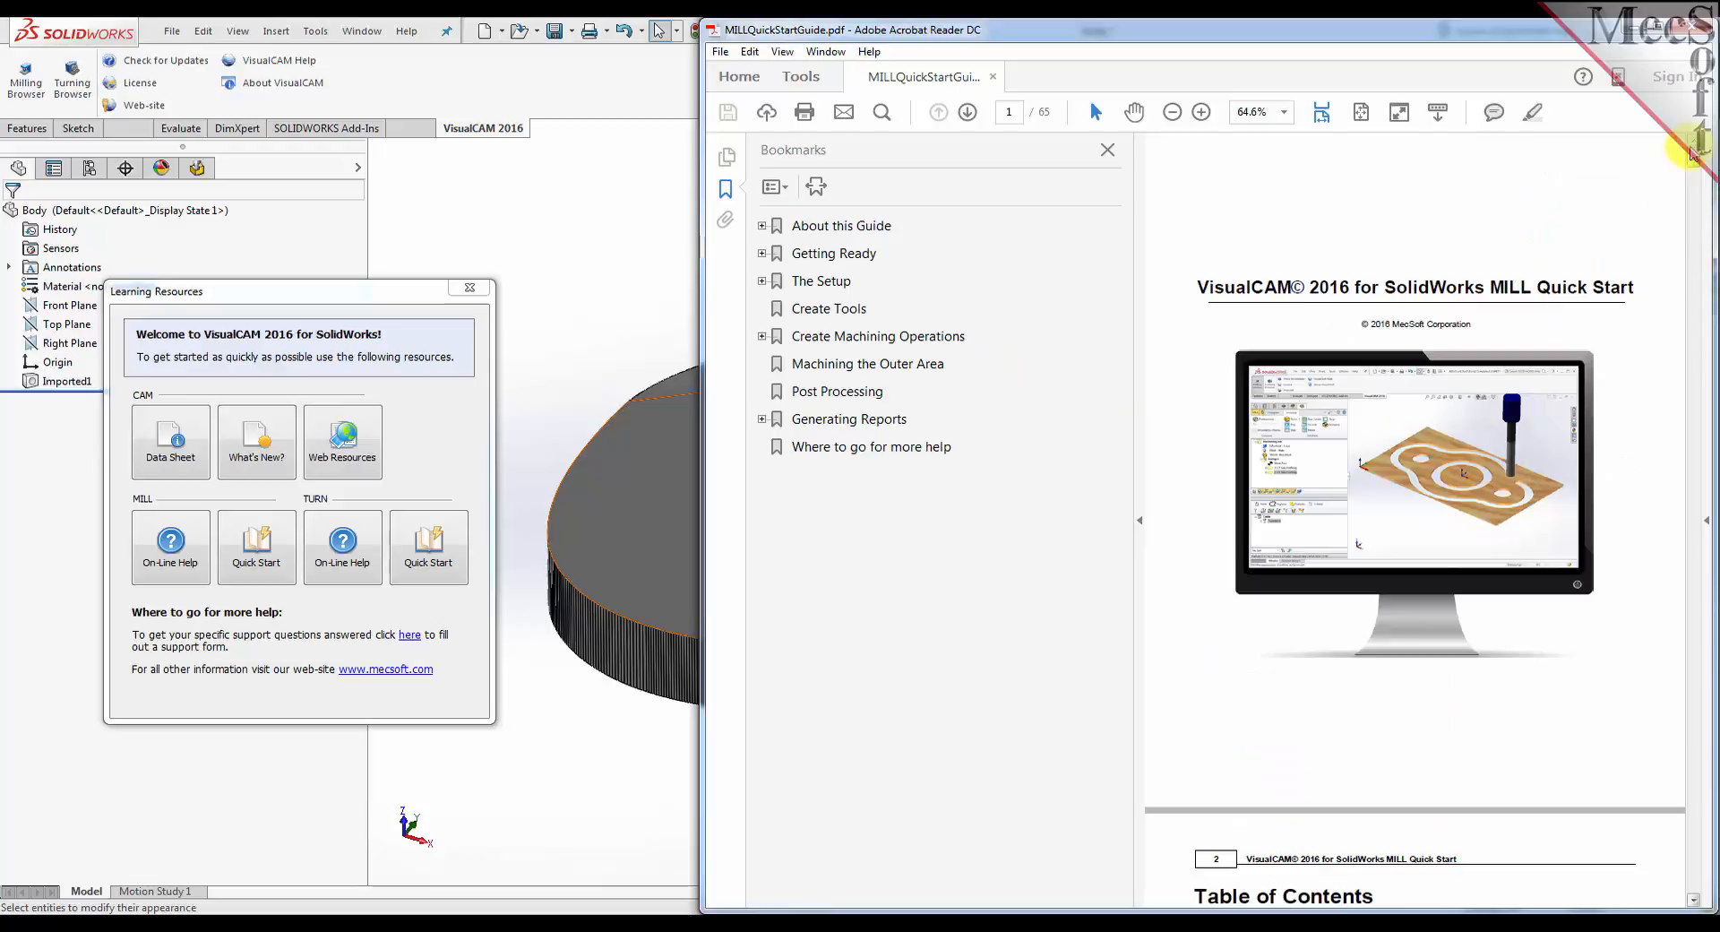
pyautogui.moveTo(1696, 166)
pyautogui.mouseDown()
pyautogui.moveTo(1700, 231)
pyautogui.moveTo(1703, 157)
pyautogui.mouseUp()
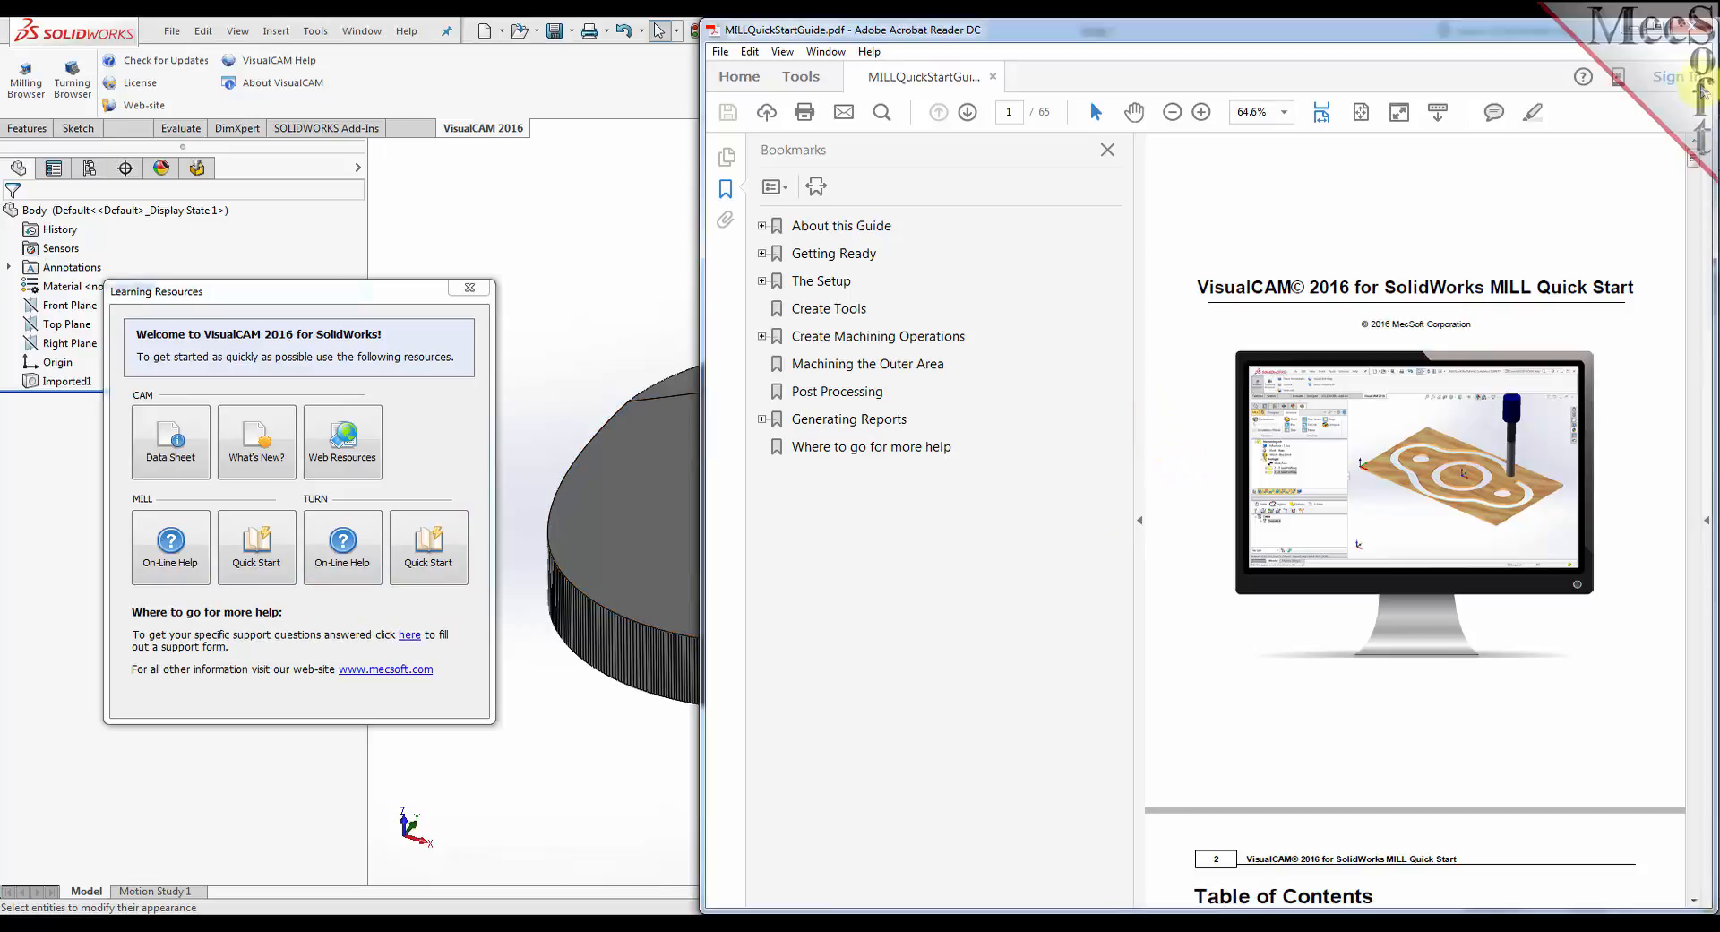
pyautogui.click(1692, 28)
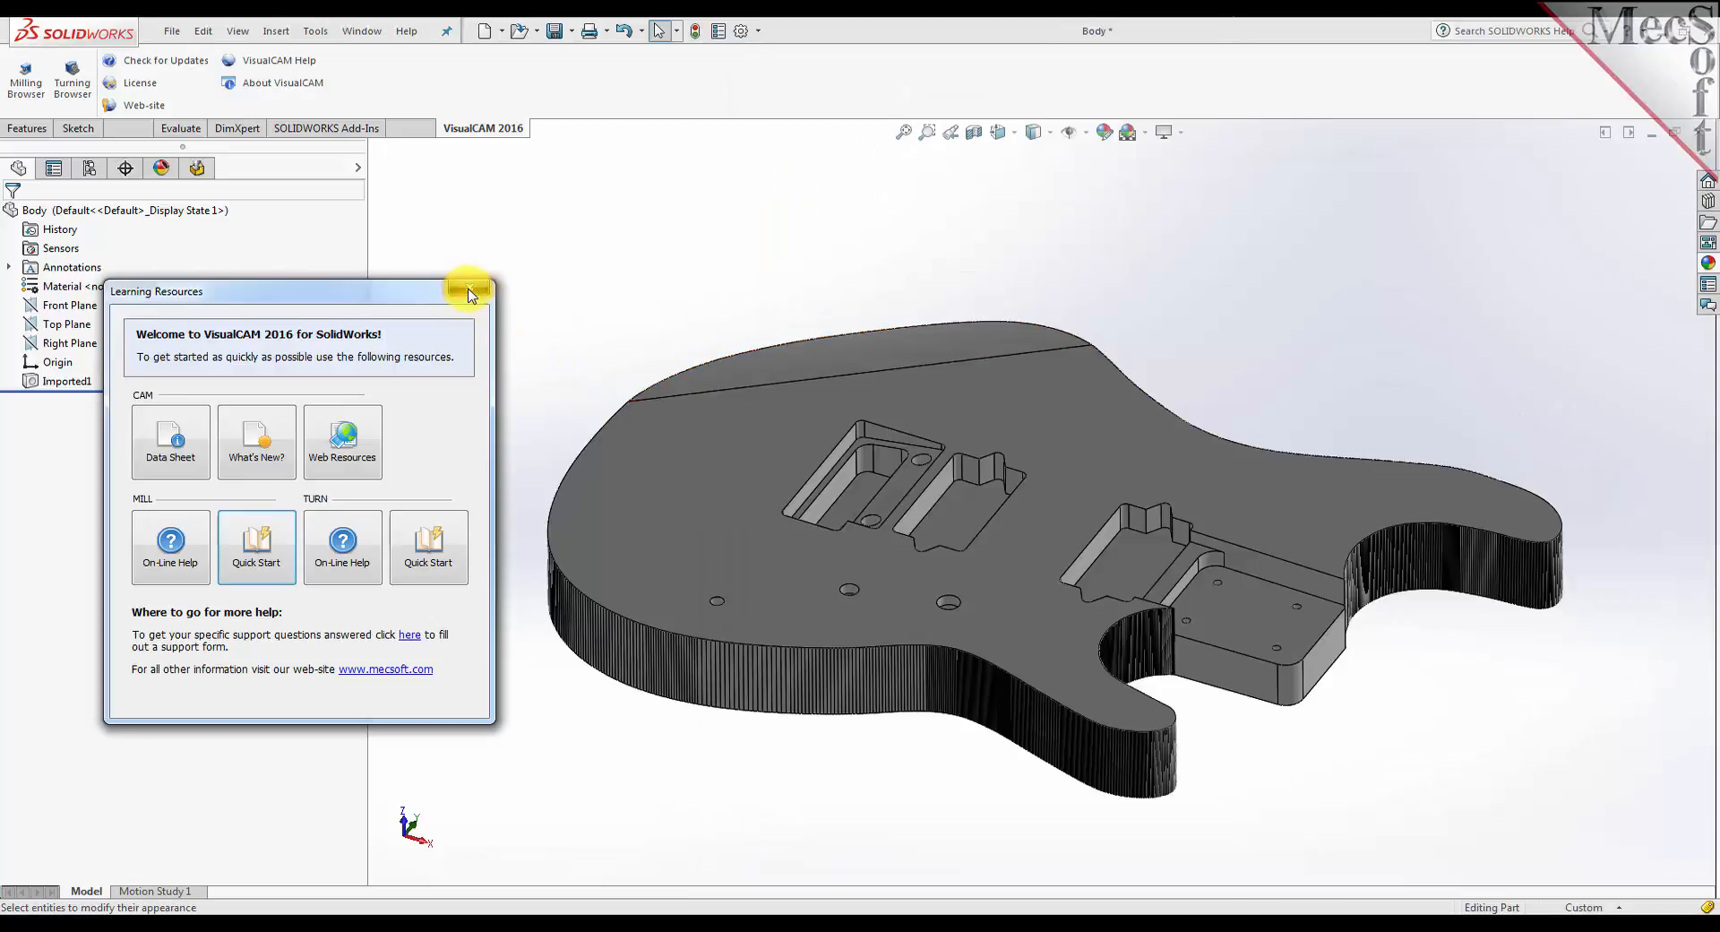
pyautogui.click(466, 288)
pyautogui.click(312, 36)
pyautogui.moveTo(309, 97)
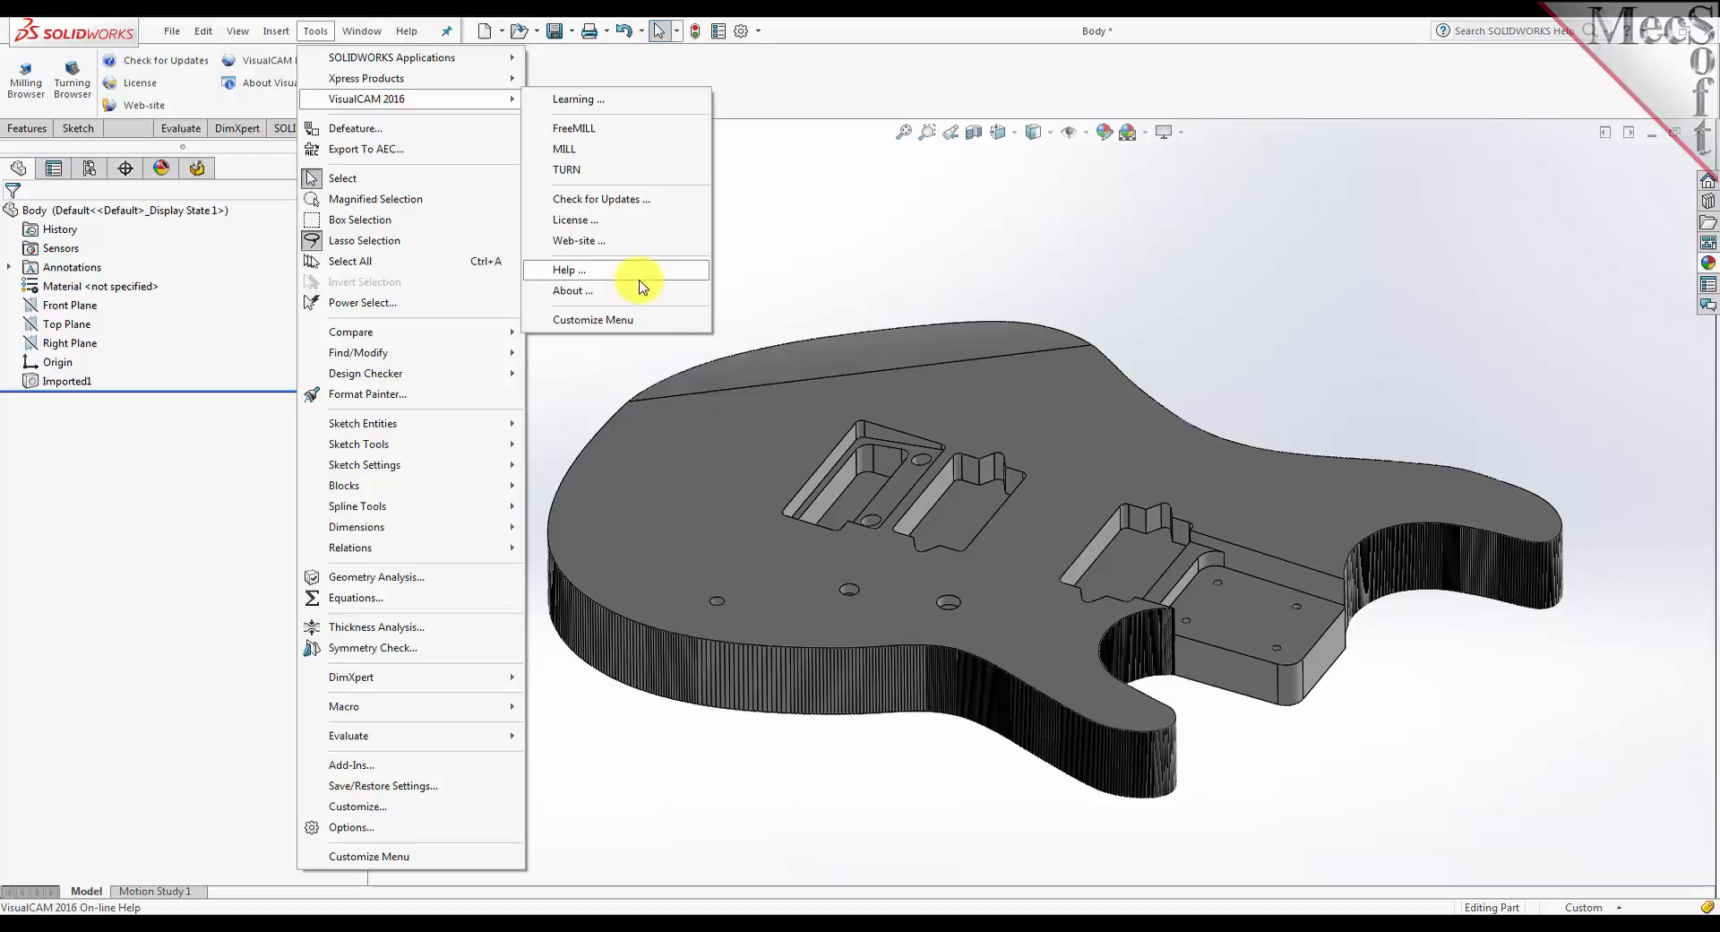
pyautogui.click(589, 156)
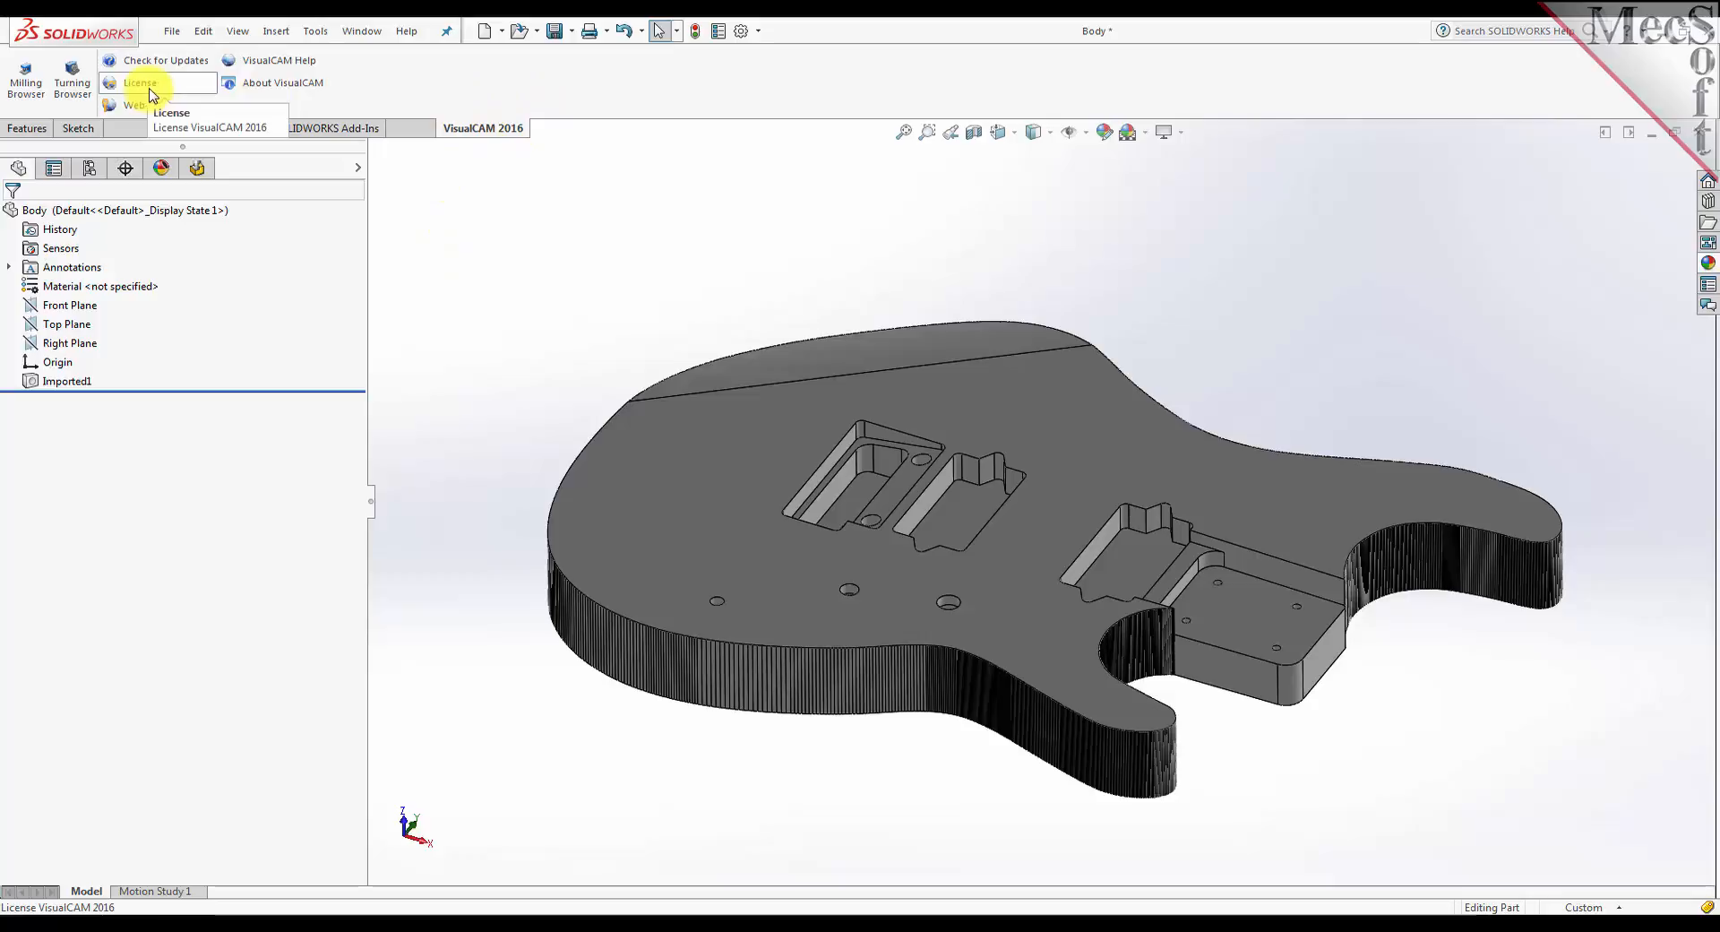
# Display the Milling Browser for the guitar body, look at the Turning Browser, and return to milling
pyautogui.click(198, 171)
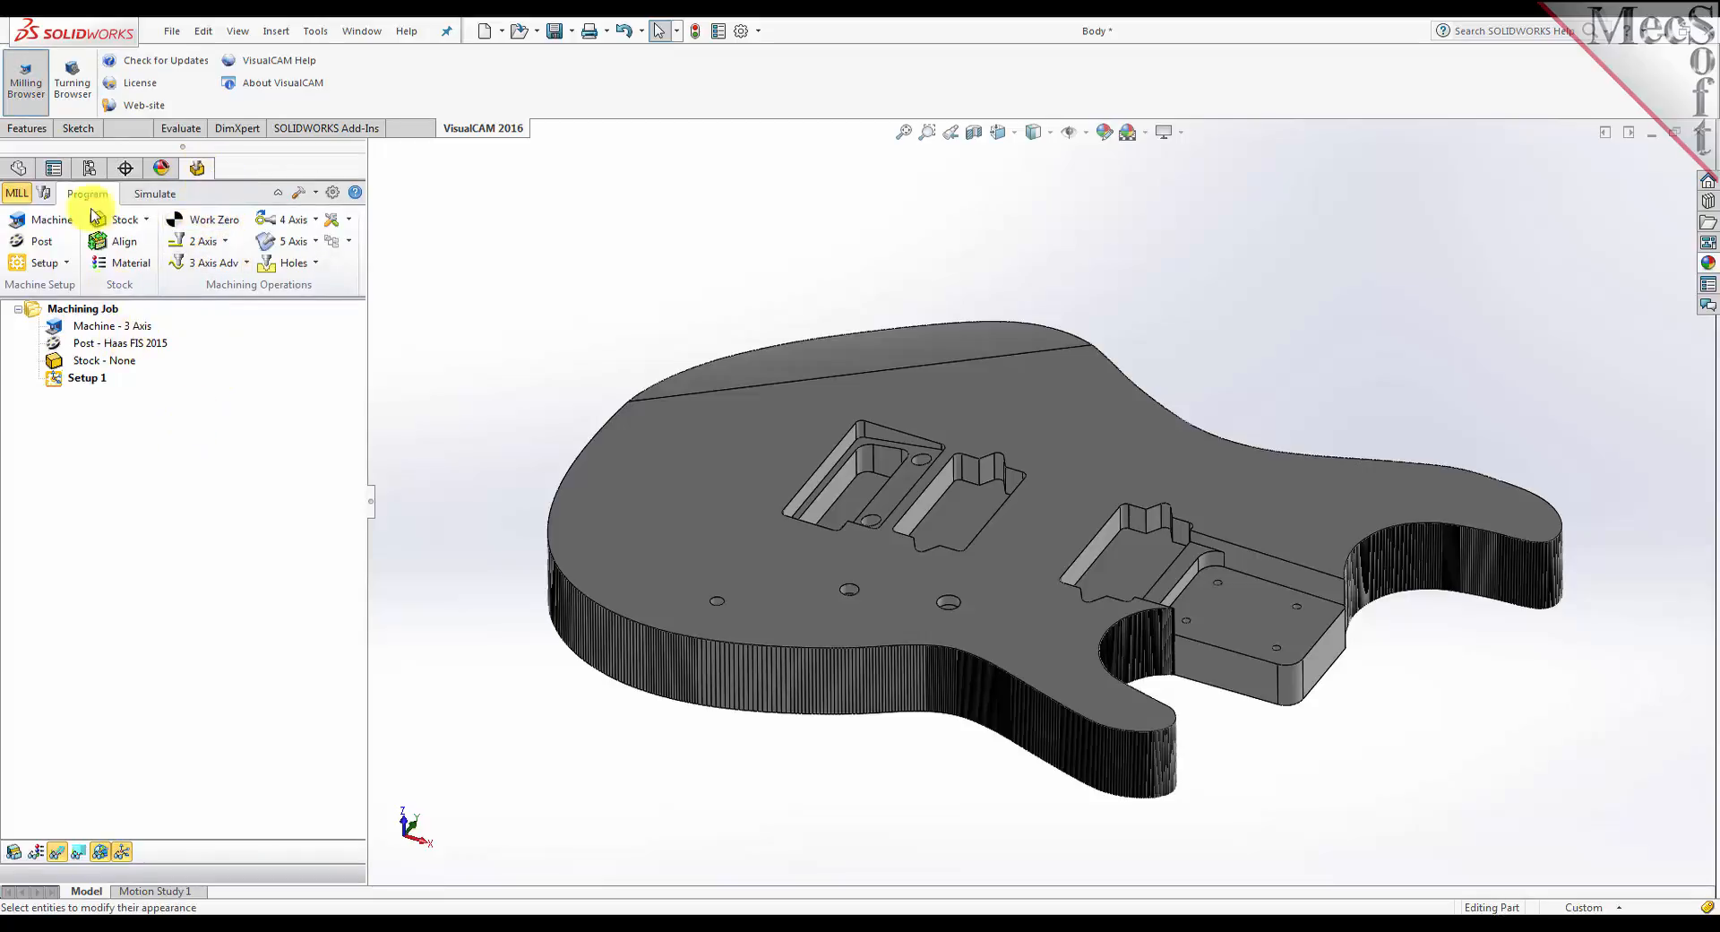
pyautogui.click(26, 89)
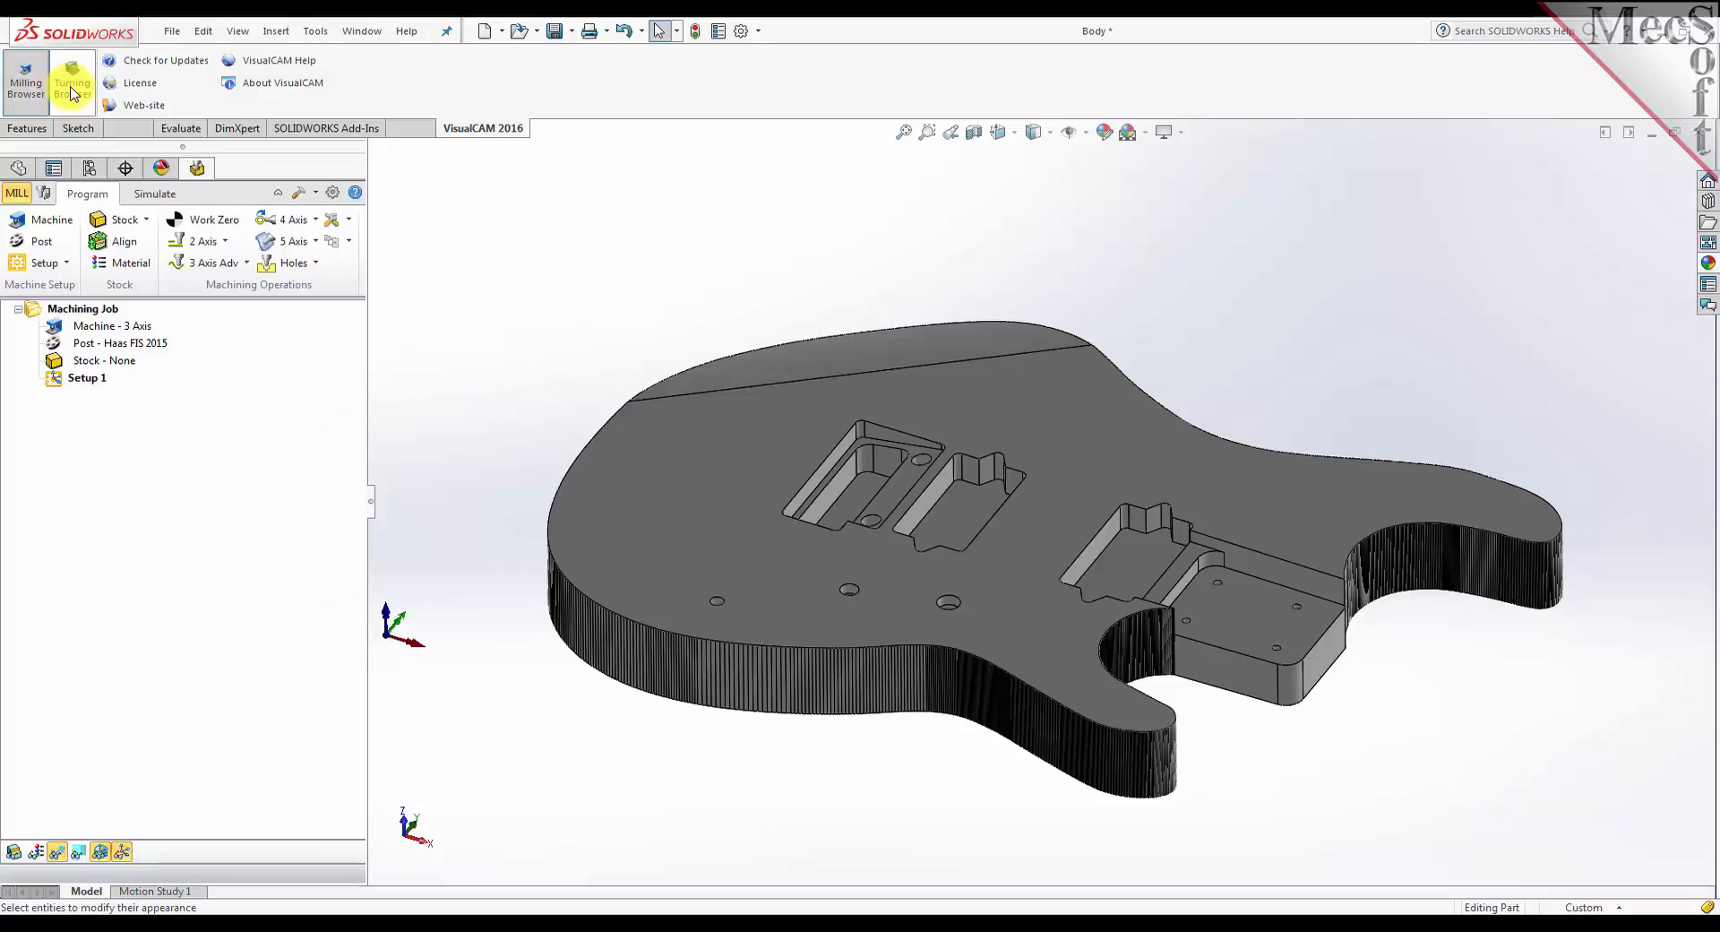
pyautogui.click(74, 90)
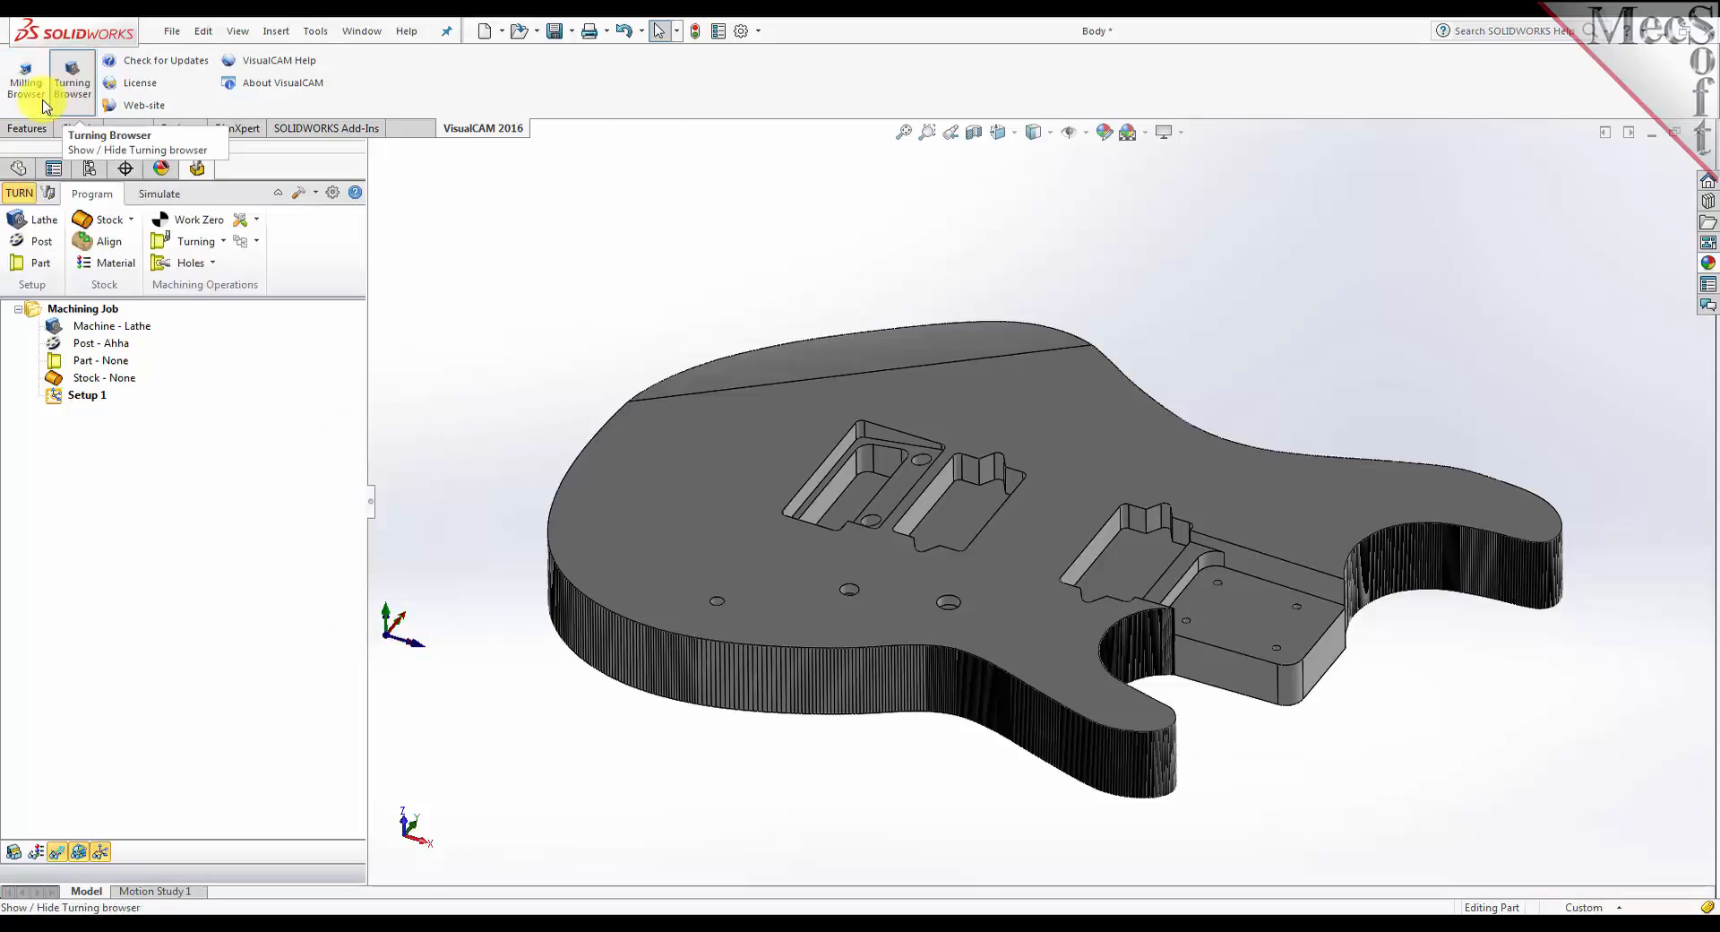
pyautogui.click(25, 91)
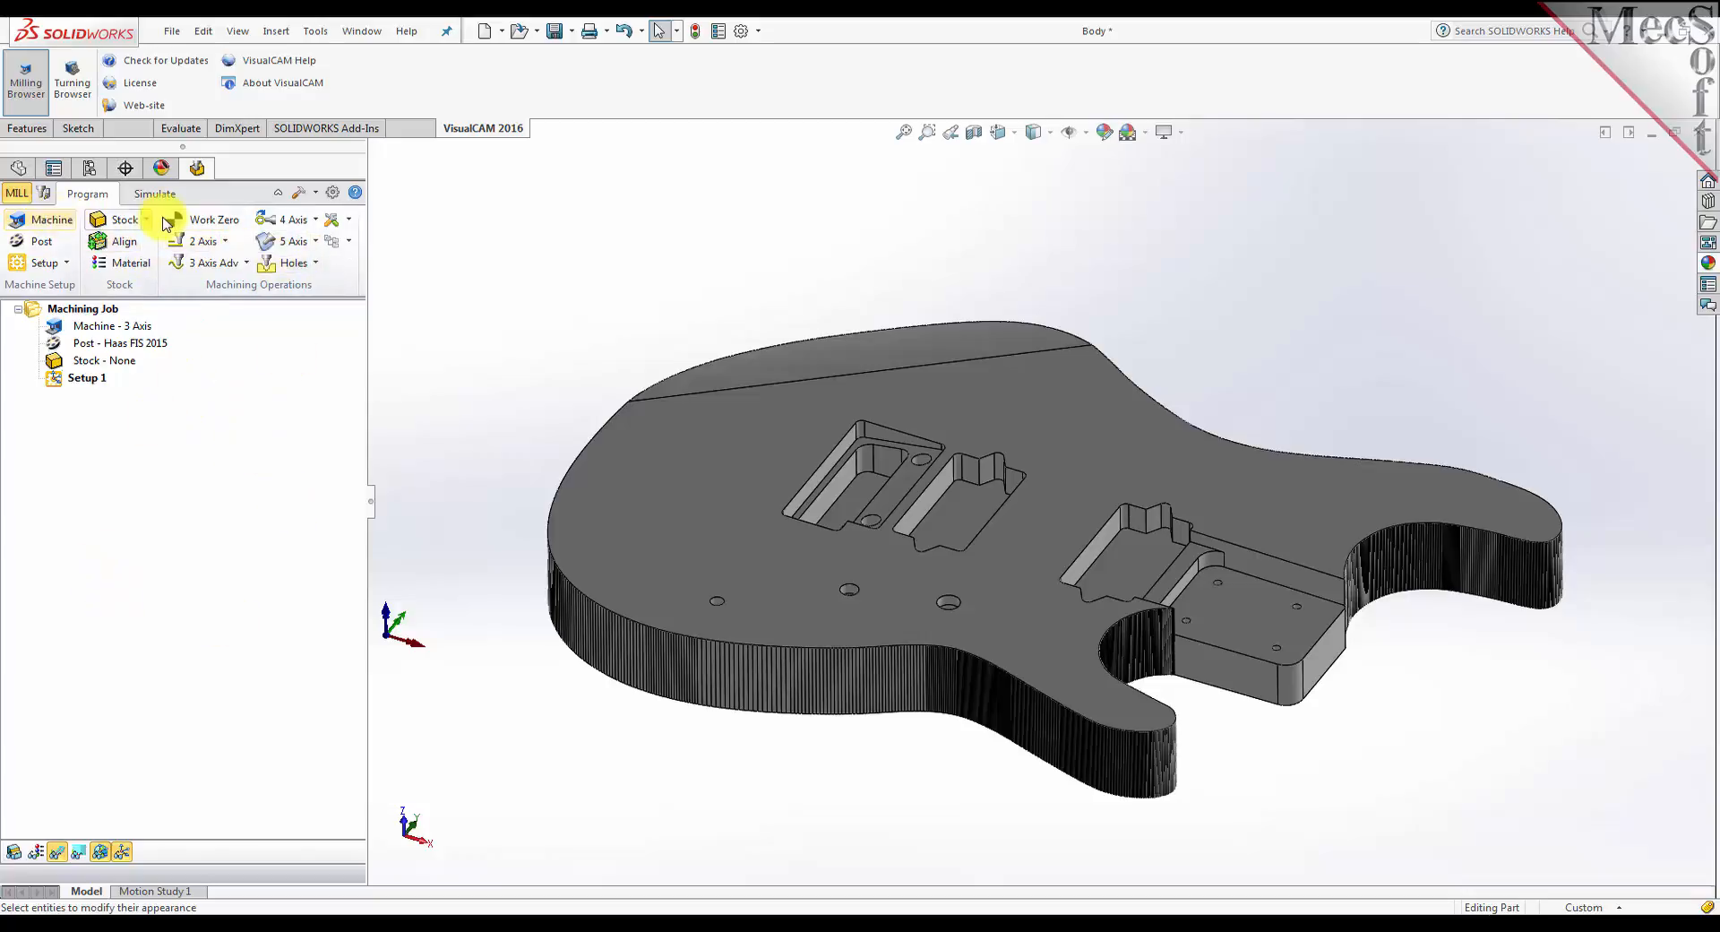
# Show the machining objects browser below the machining job, and view the simulation commands before returning to the programming commands
pyautogui.click(44, 197)
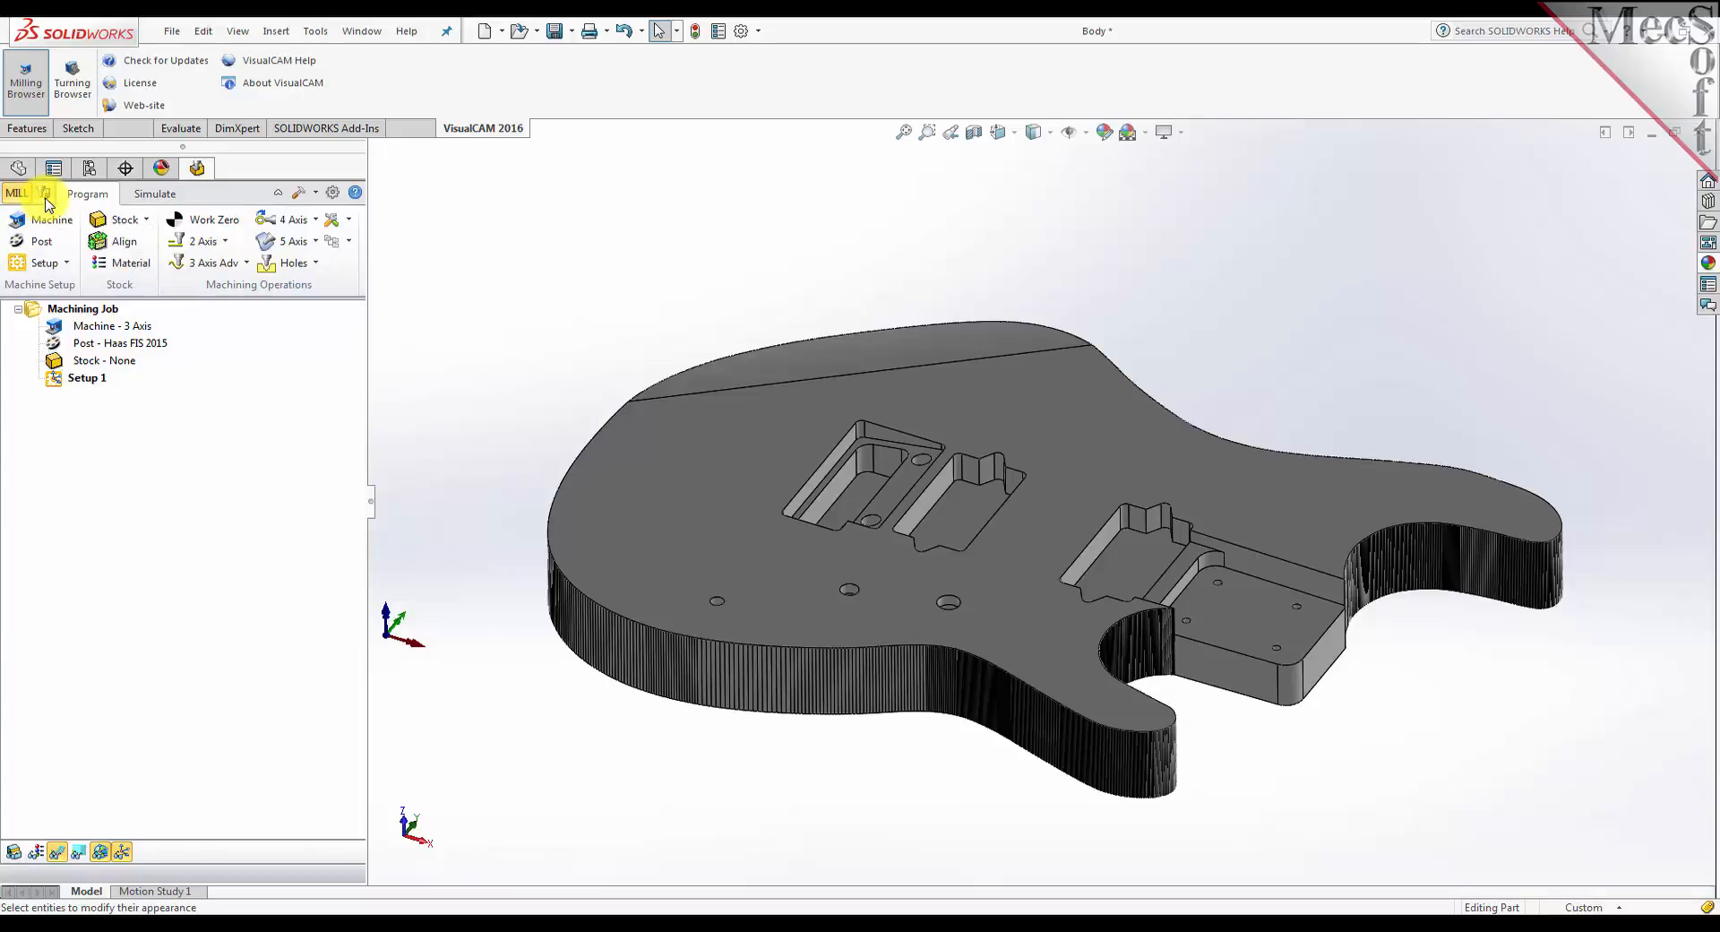
pyautogui.moveTo(114, 675); pyautogui.dragTo(114, 622)
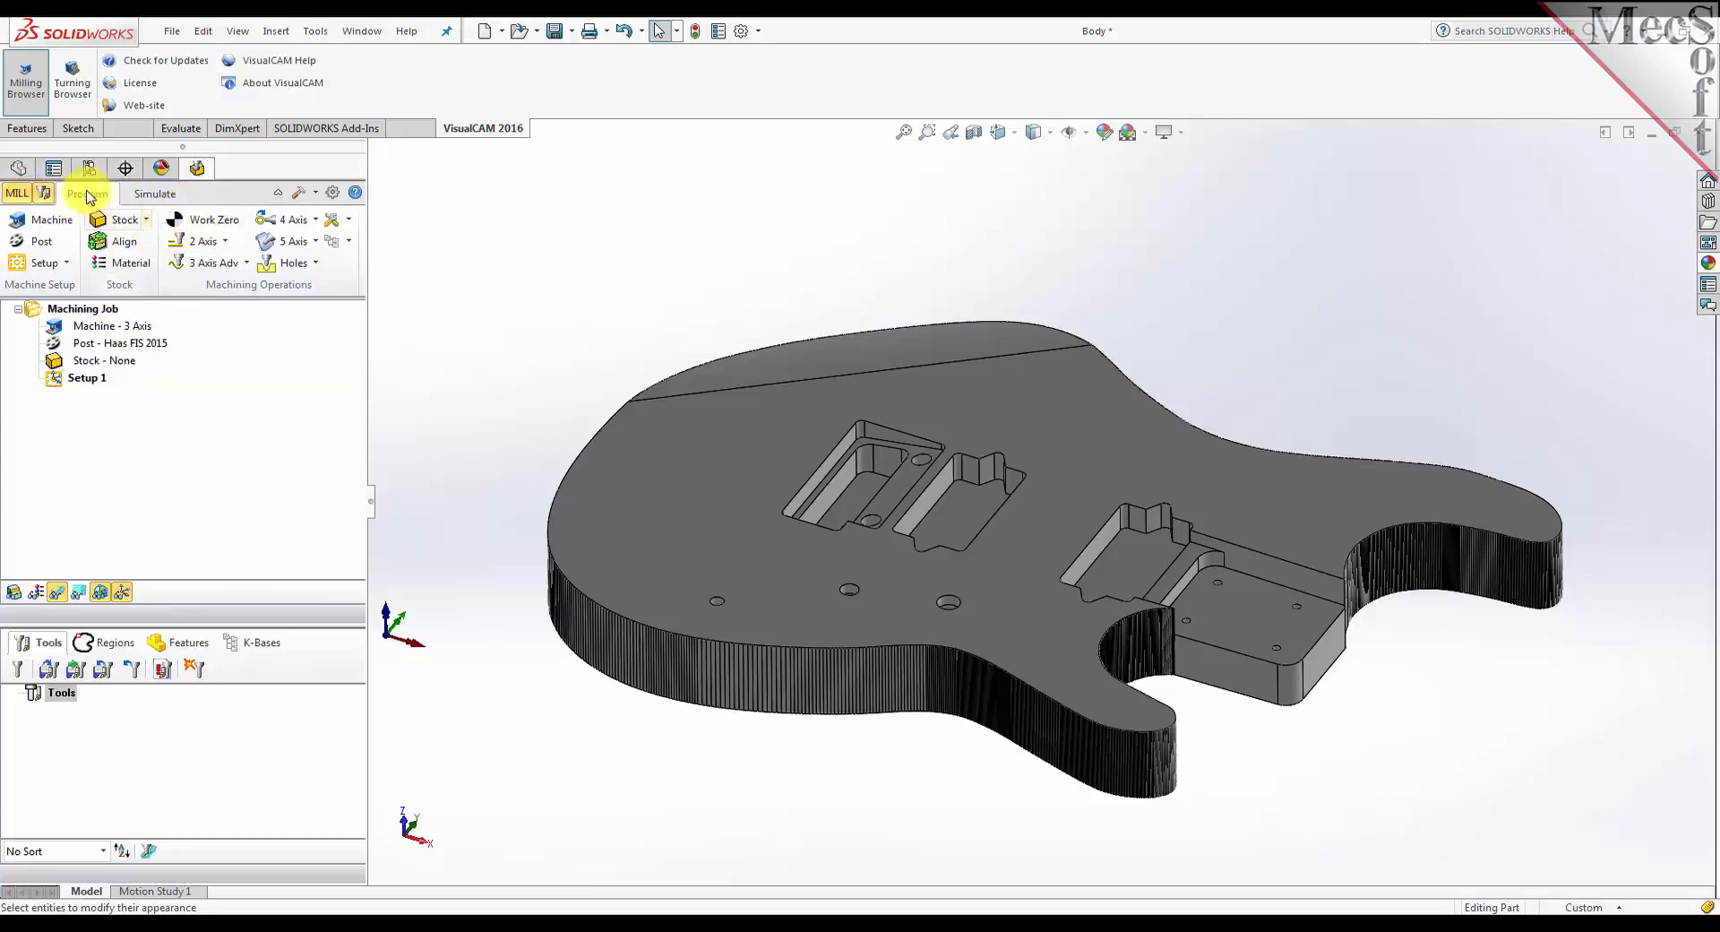
pyautogui.click(155, 195)
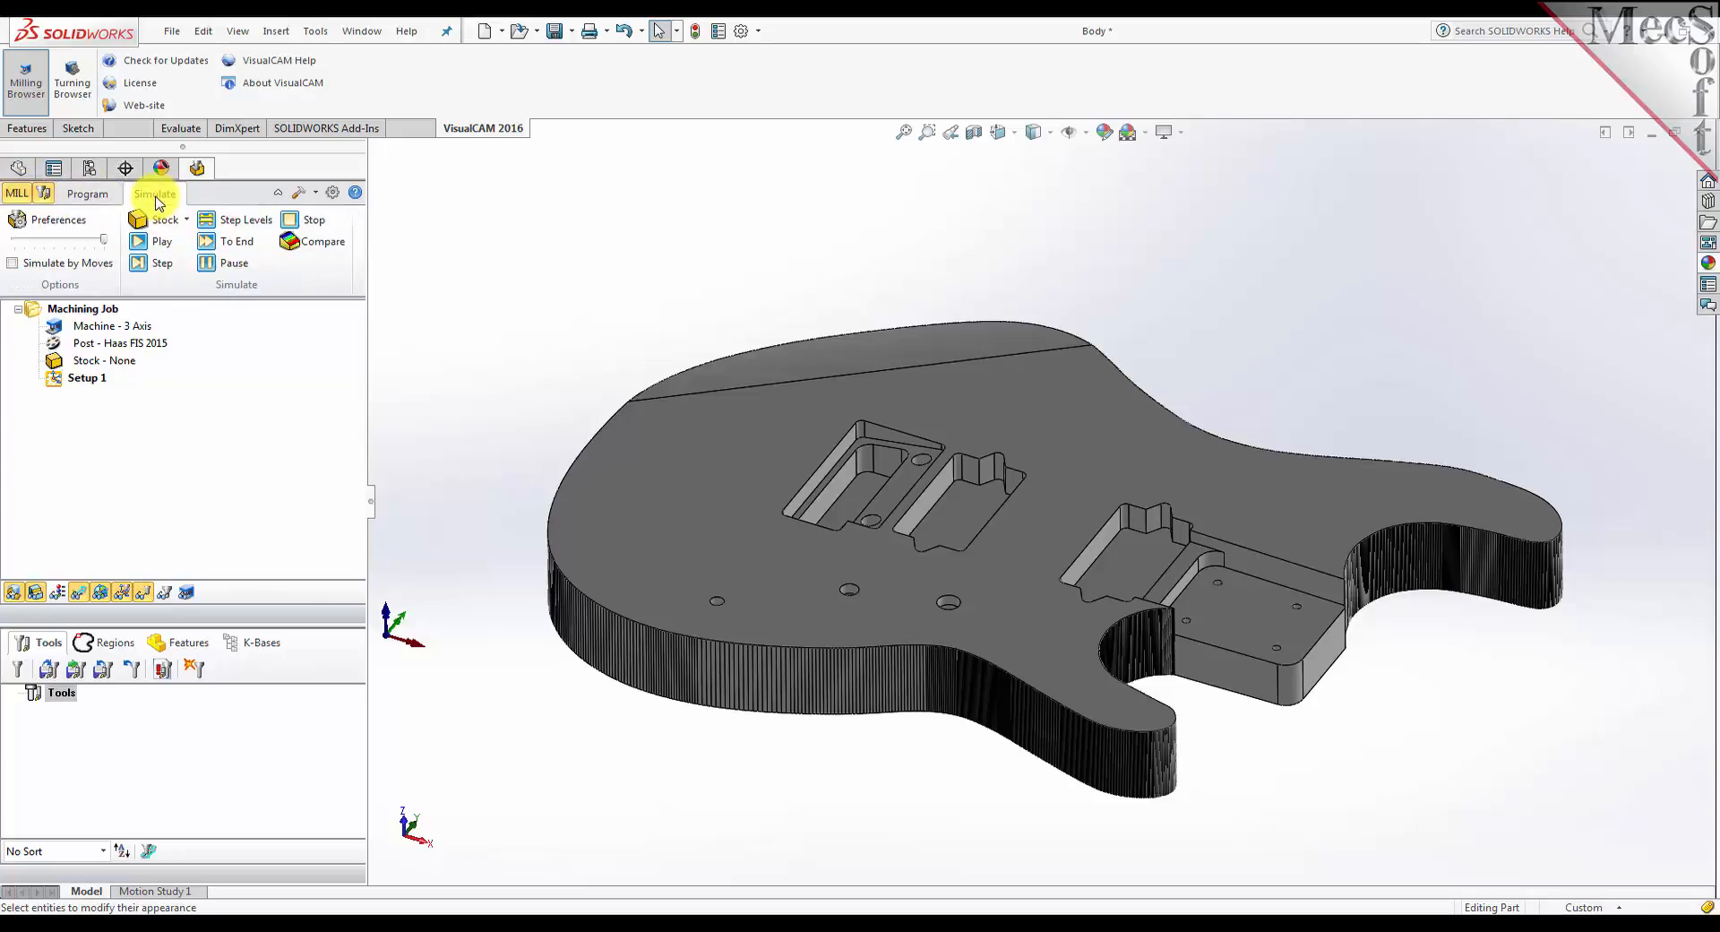
pyautogui.click(88, 194)
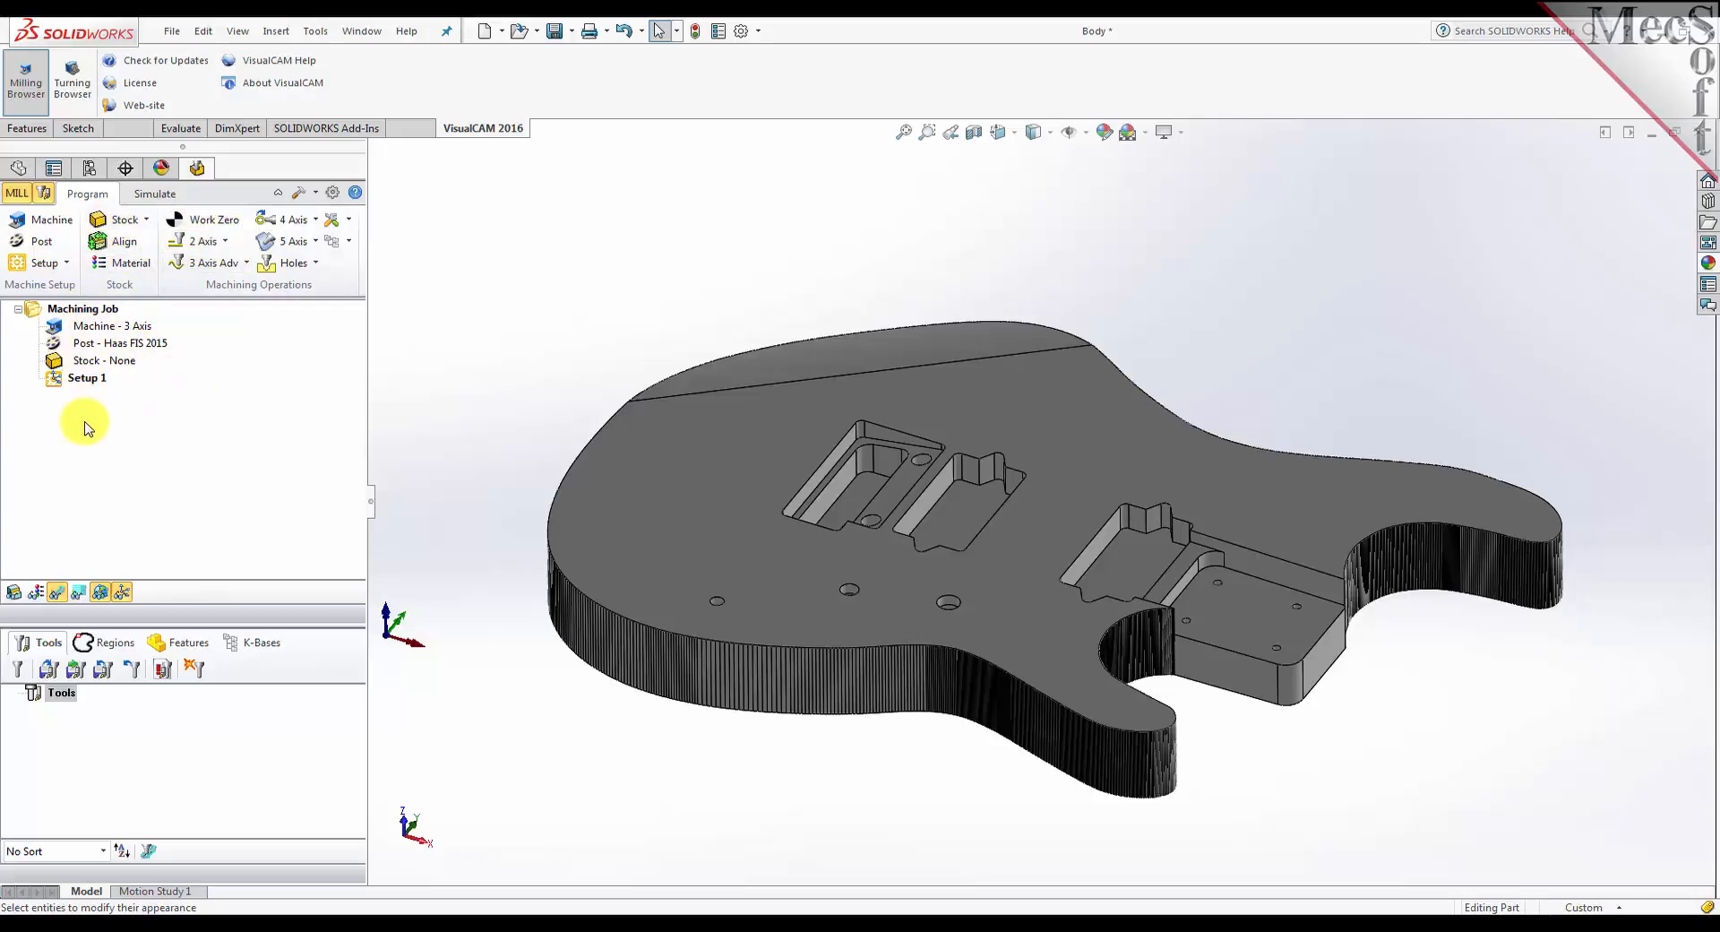
# Examine the available 2 Axis machining operations and the visibility toggles below the machining job
pyautogui.click(225, 246)
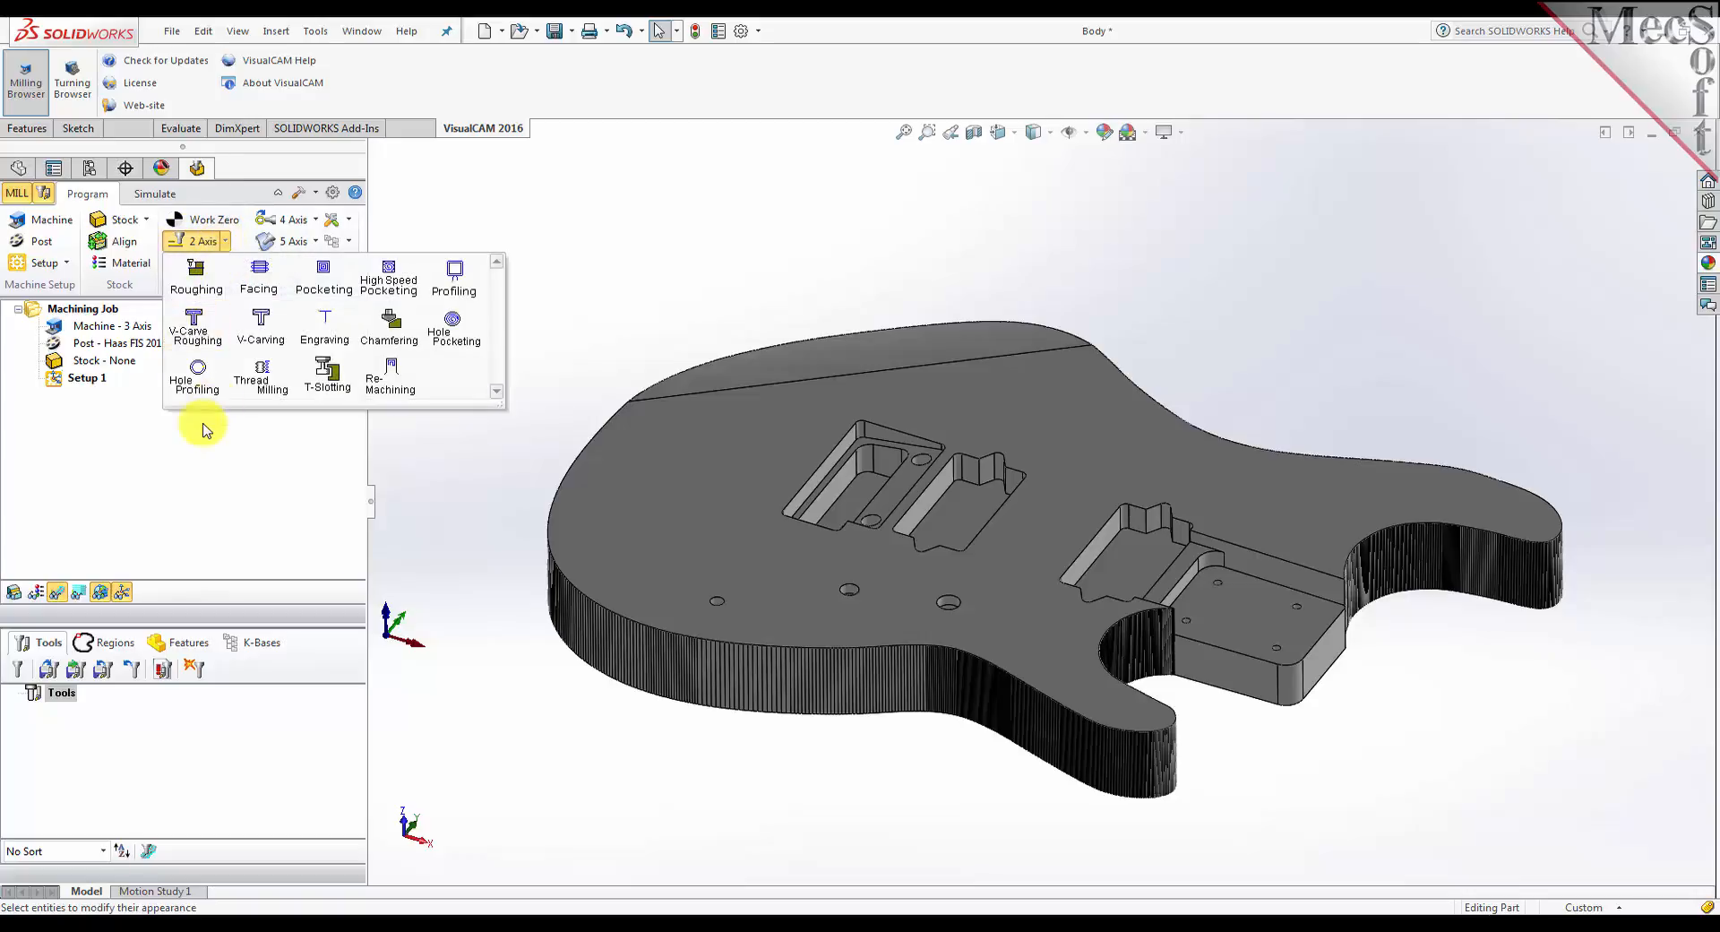
pyautogui.click(247, 265)
pyautogui.click(127, 475)
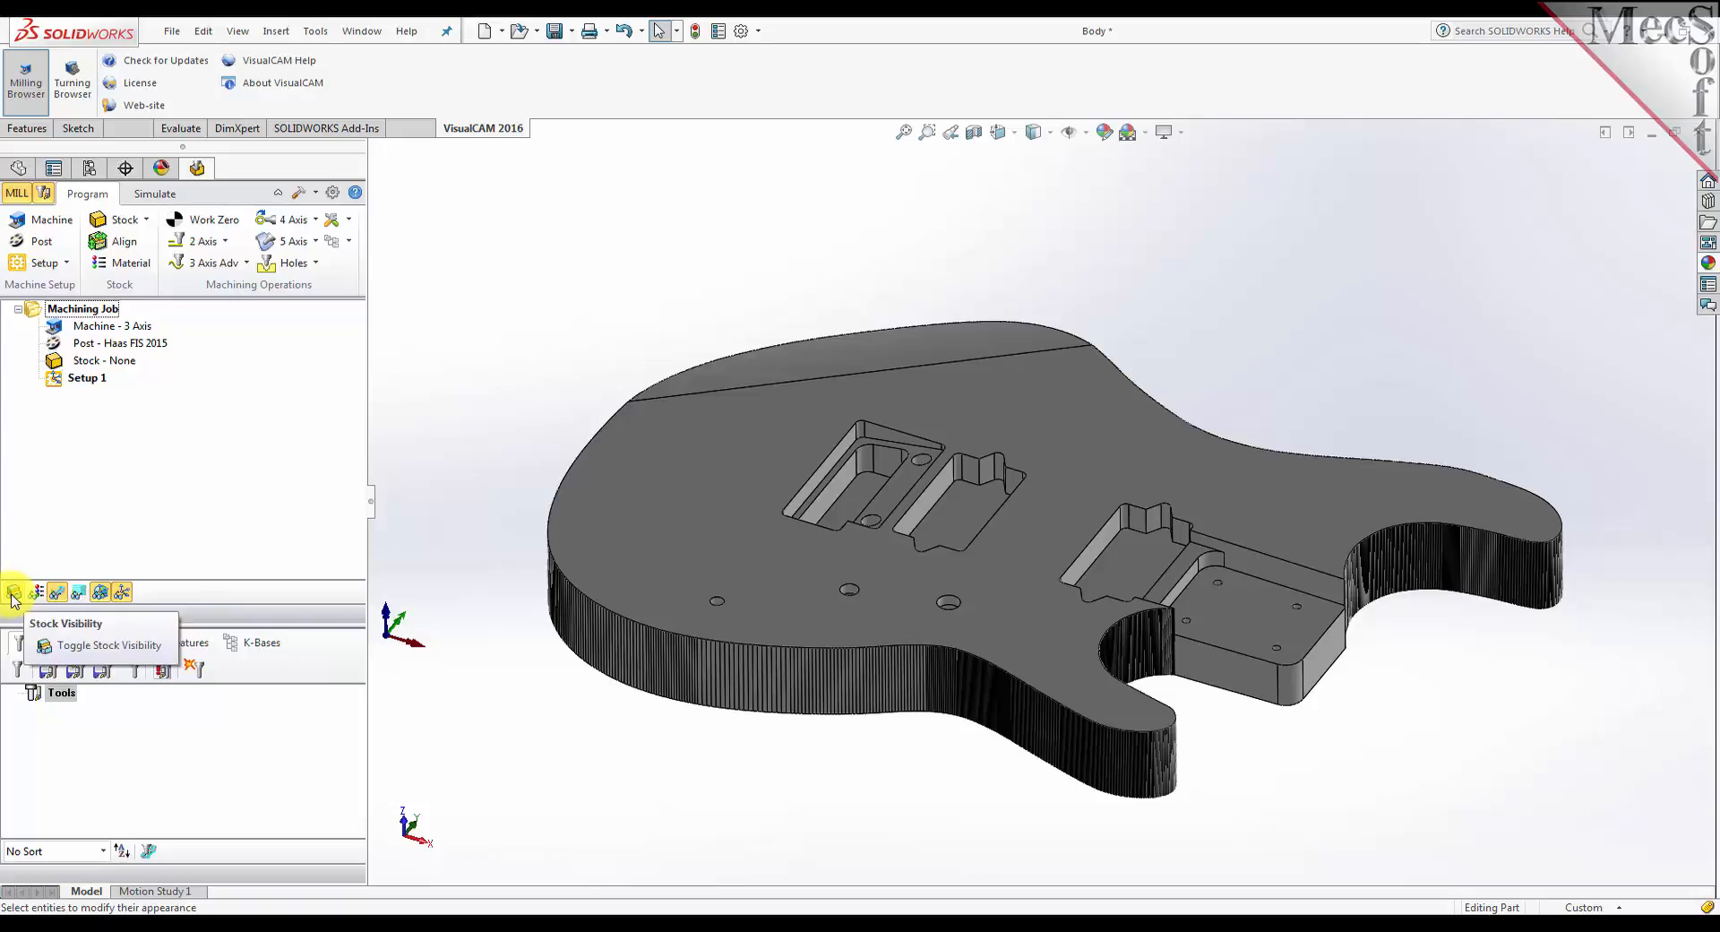
pyautogui.click(57, 591)
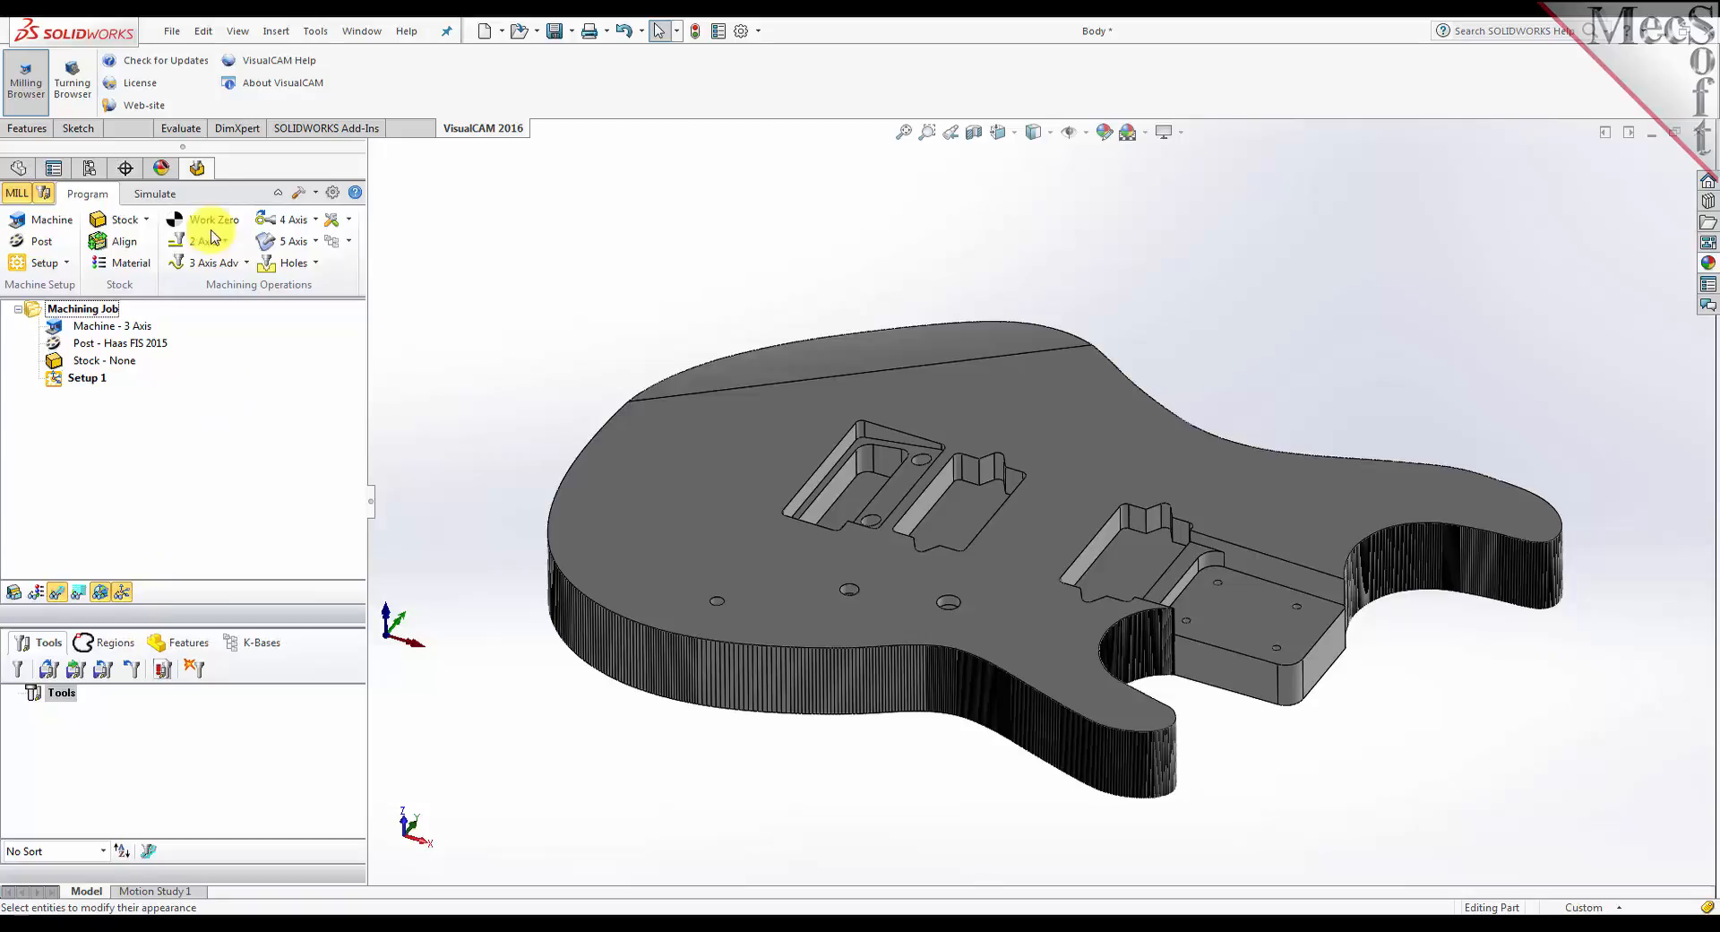
# Review the simulation preferences and the toolpath playback commands of the milling module
pyautogui.click(161, 199)
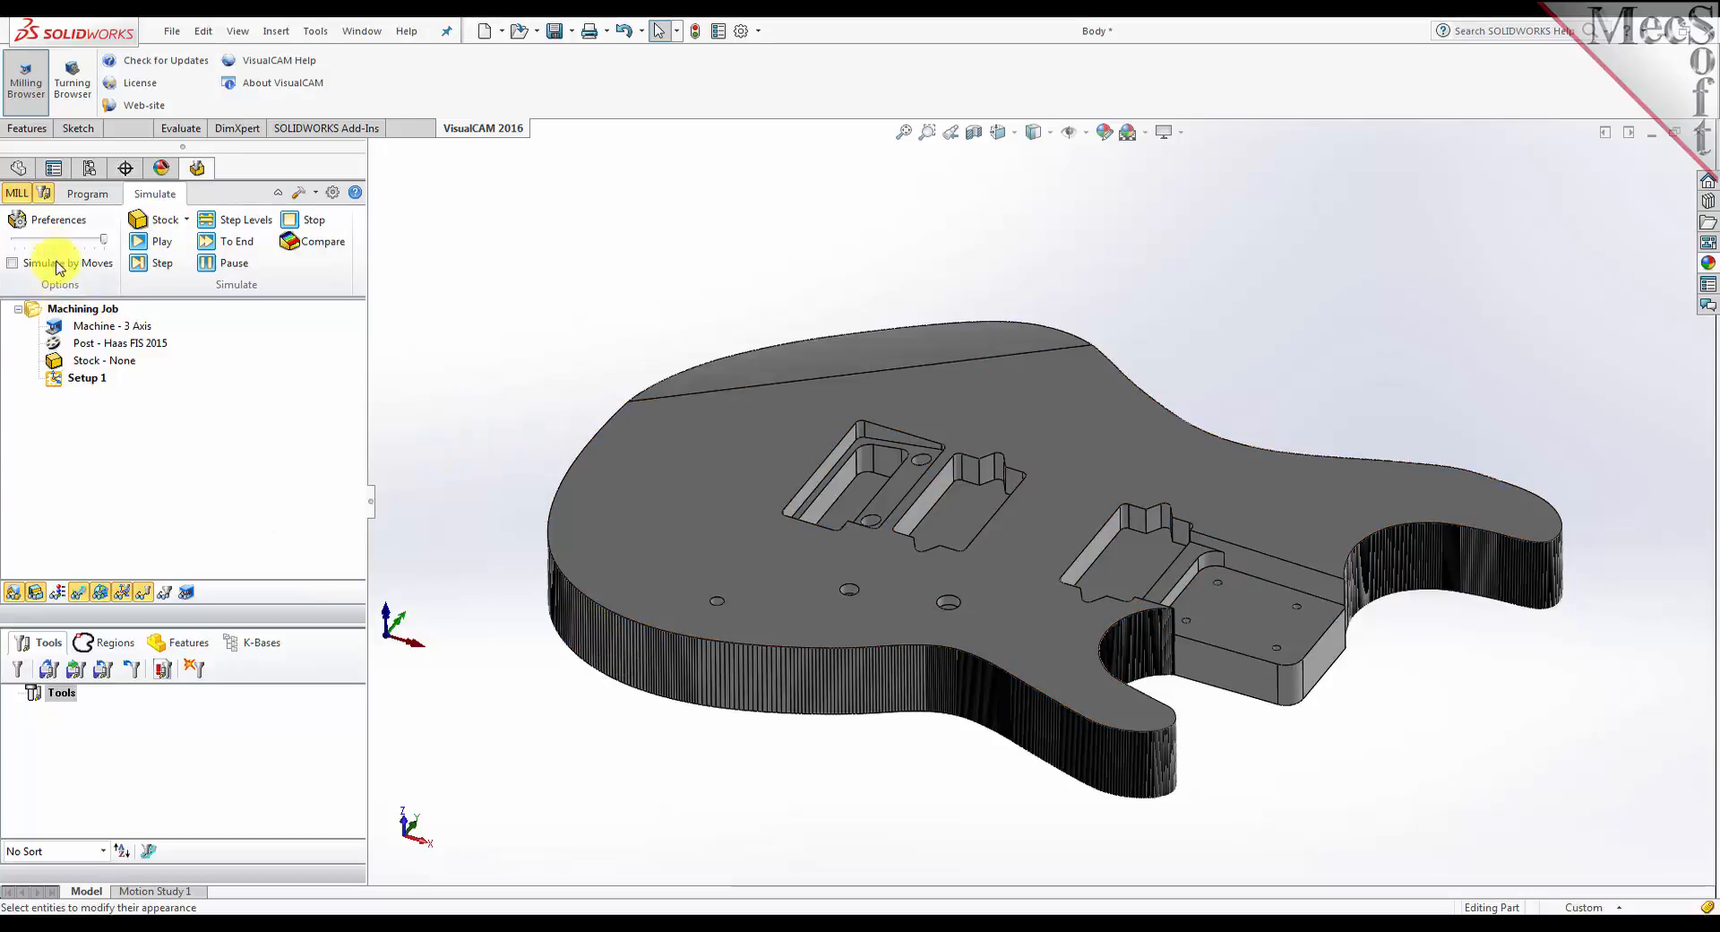
pyautogui.click(71, 226)
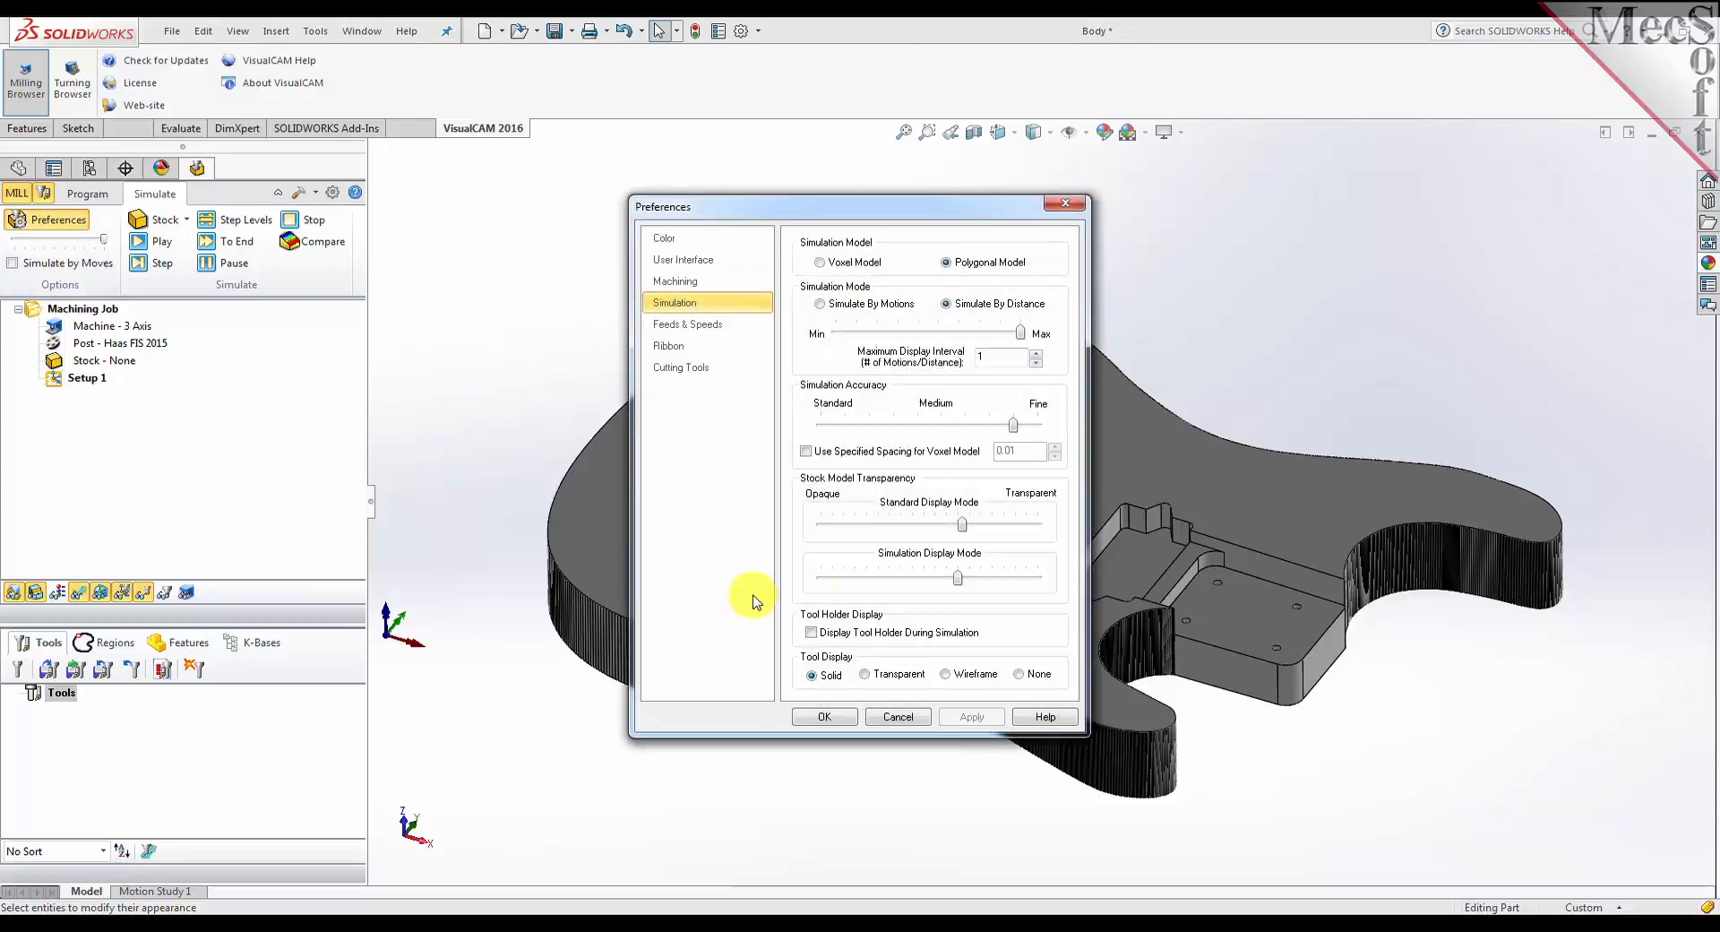
pyautogui.click(1071, 204)
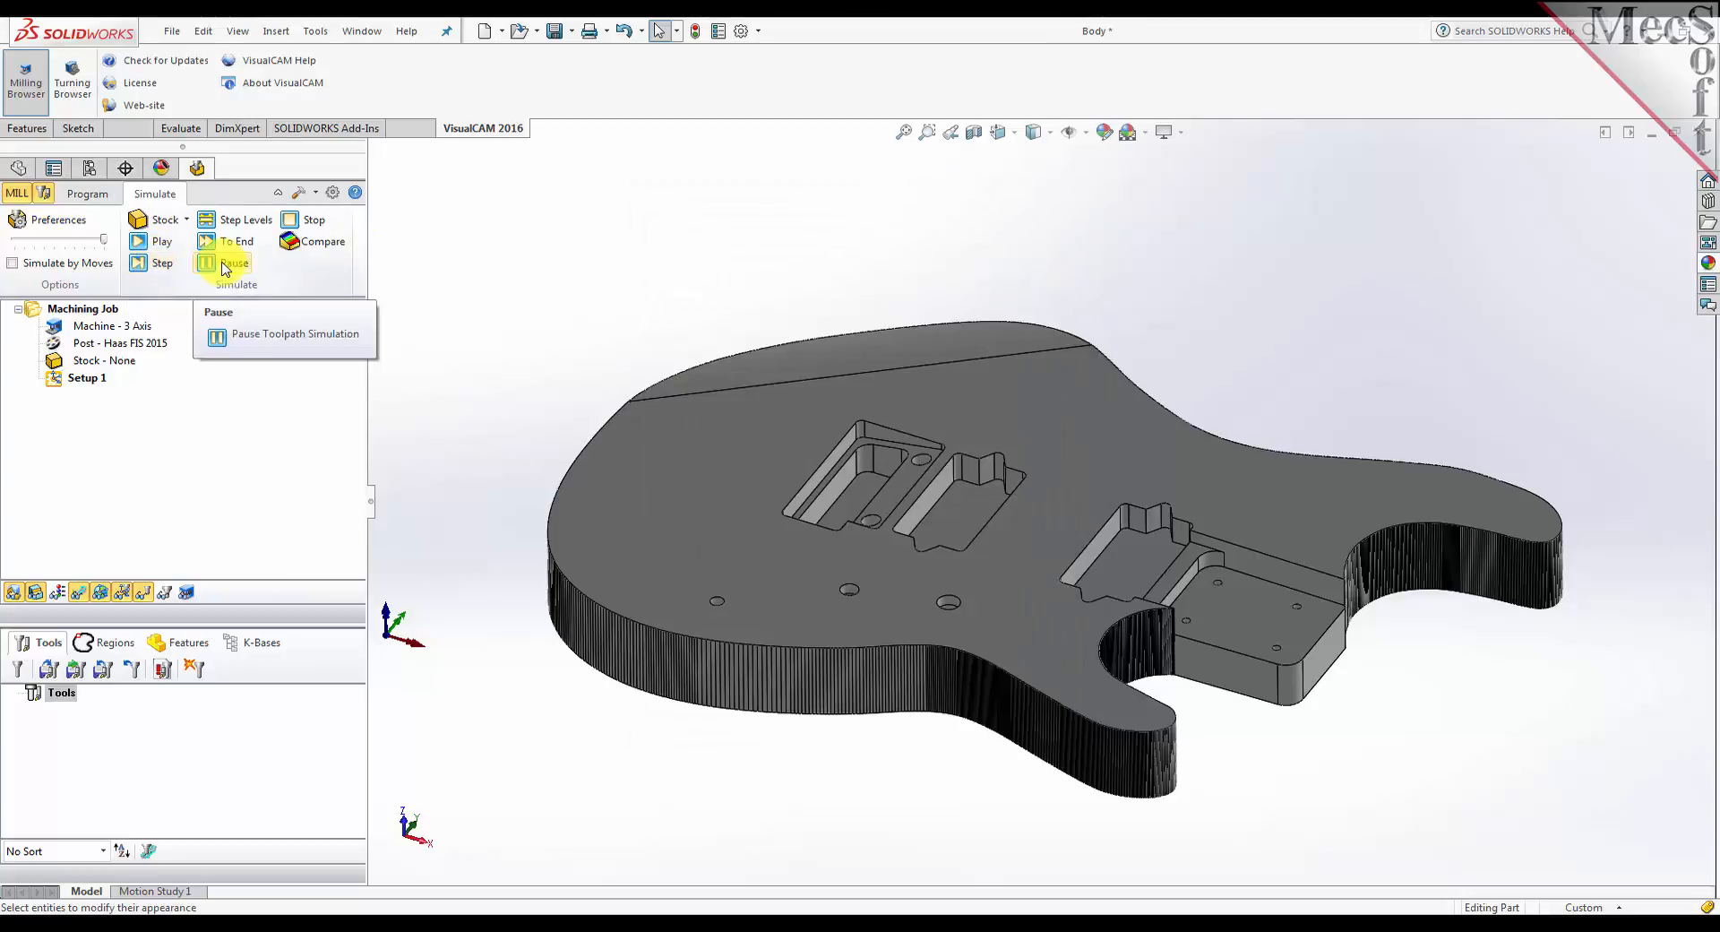
pyautogui.click(242, 243)
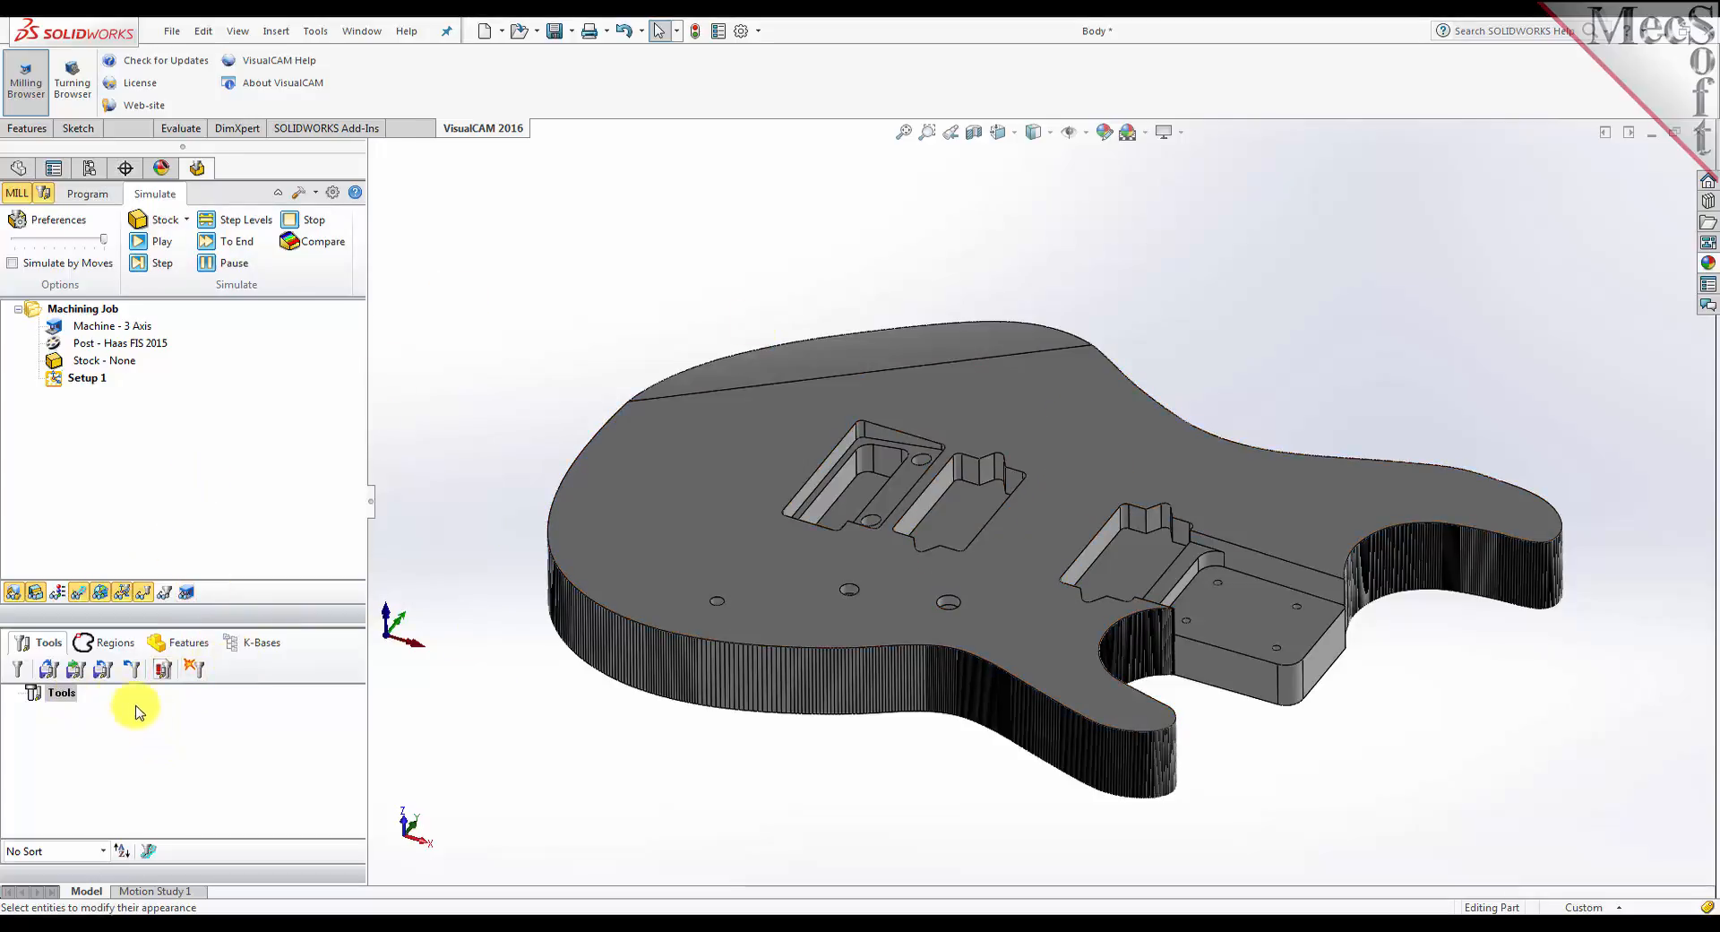
# Look through the machining objects lists for tools, machining regions, hole features and knowledge bases
pyautogui.click(107, 643)
pyautogui.click(205, 647)
pyautogui.click(265, 645)
pyautogui.click(51, 651)
pyautogui.click(114, 647)
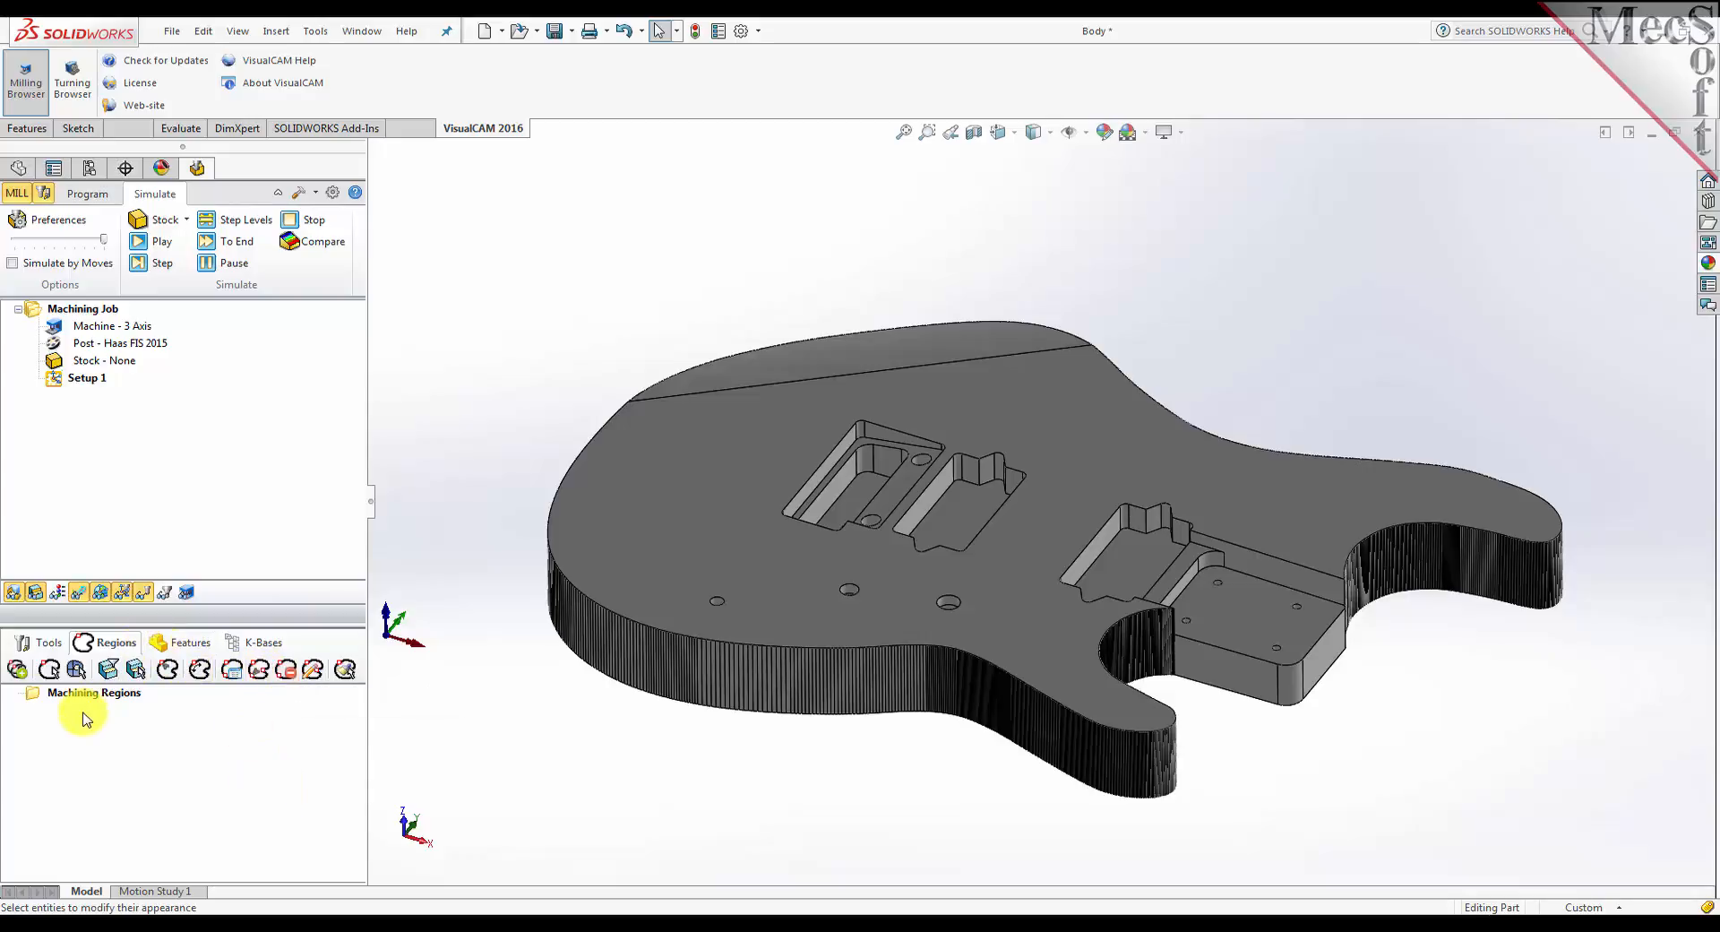
pyautogui.click(185, 646)
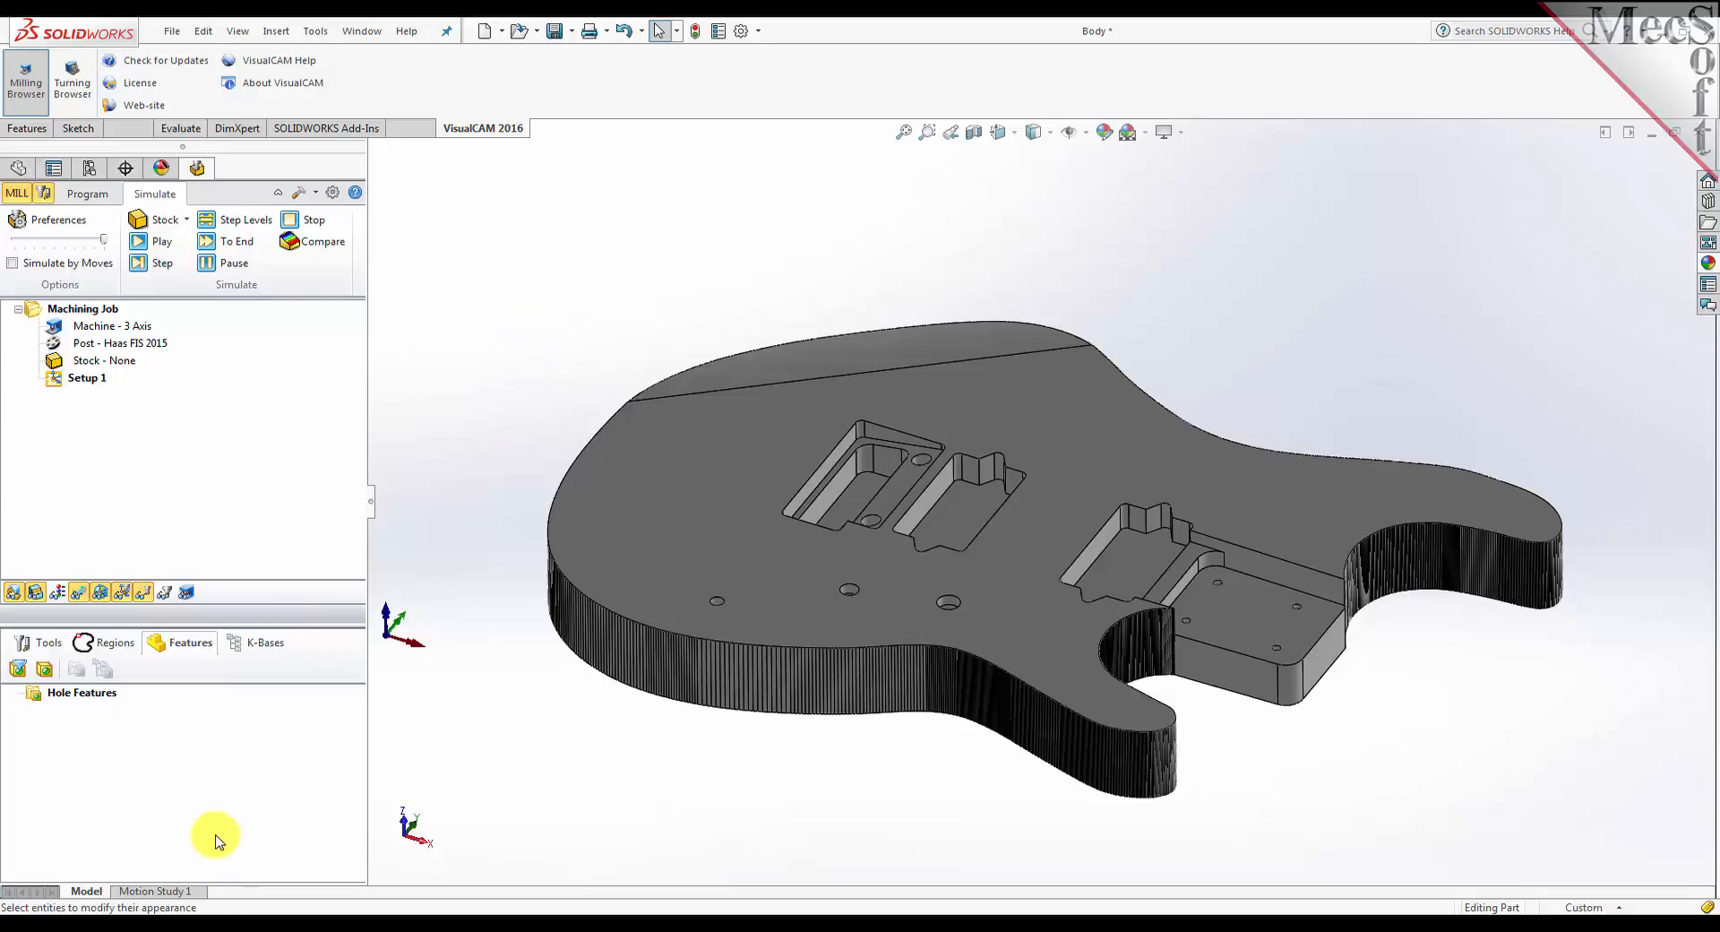
pyautogui.click(256, 644)
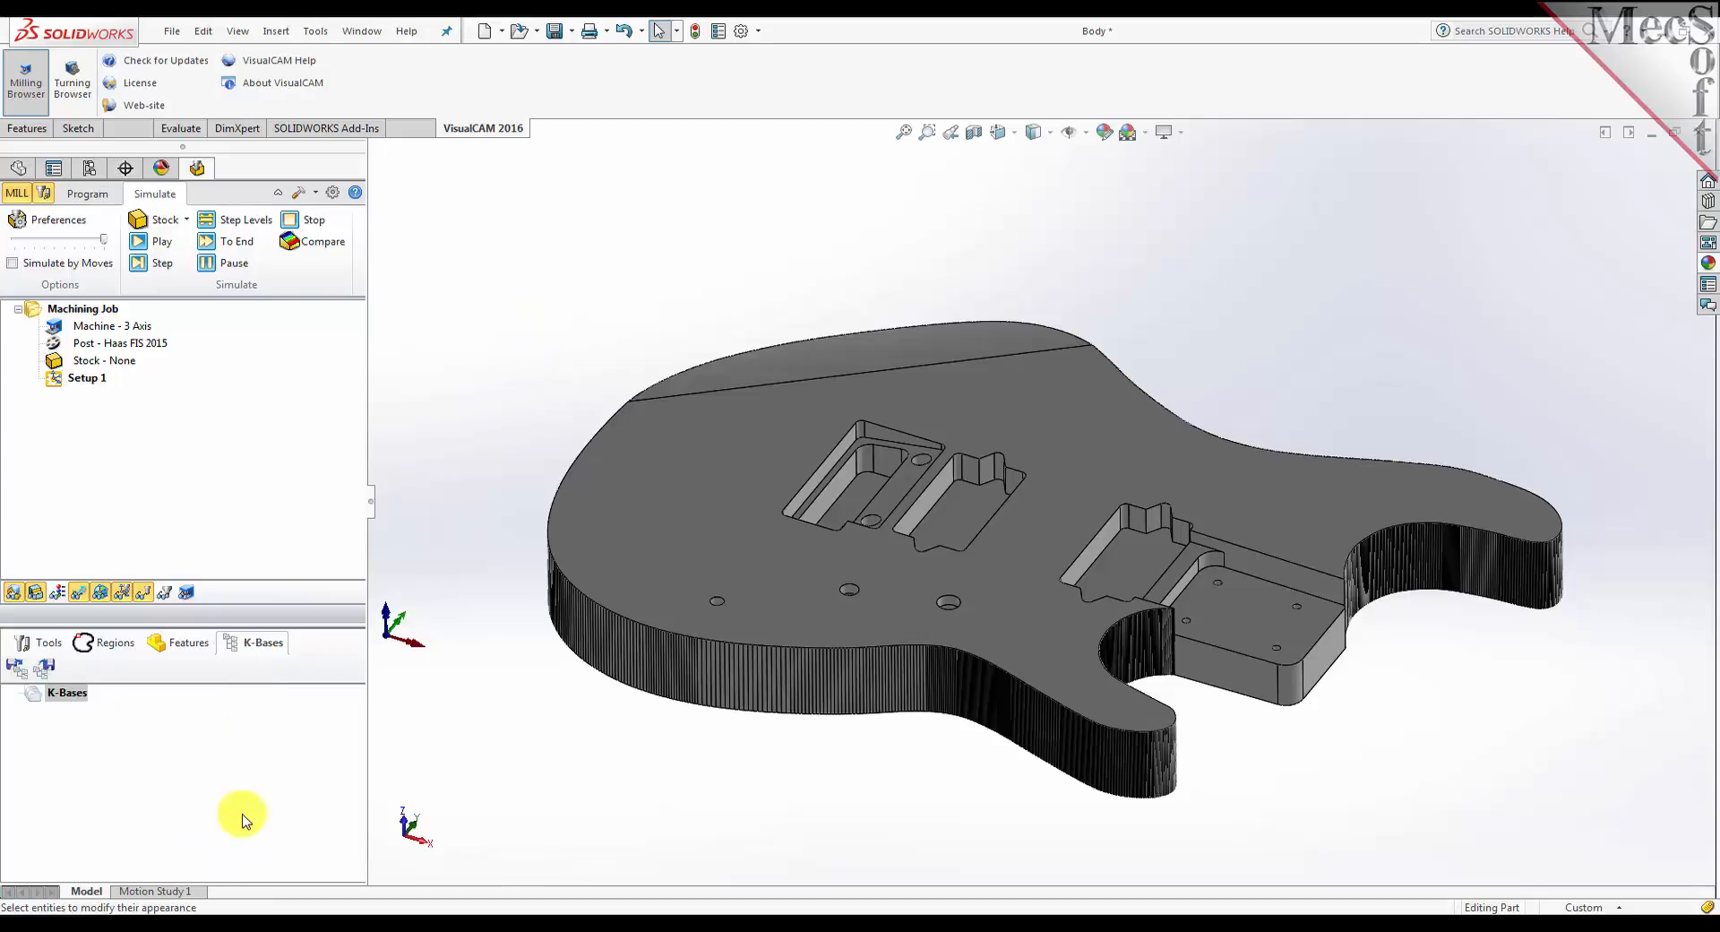